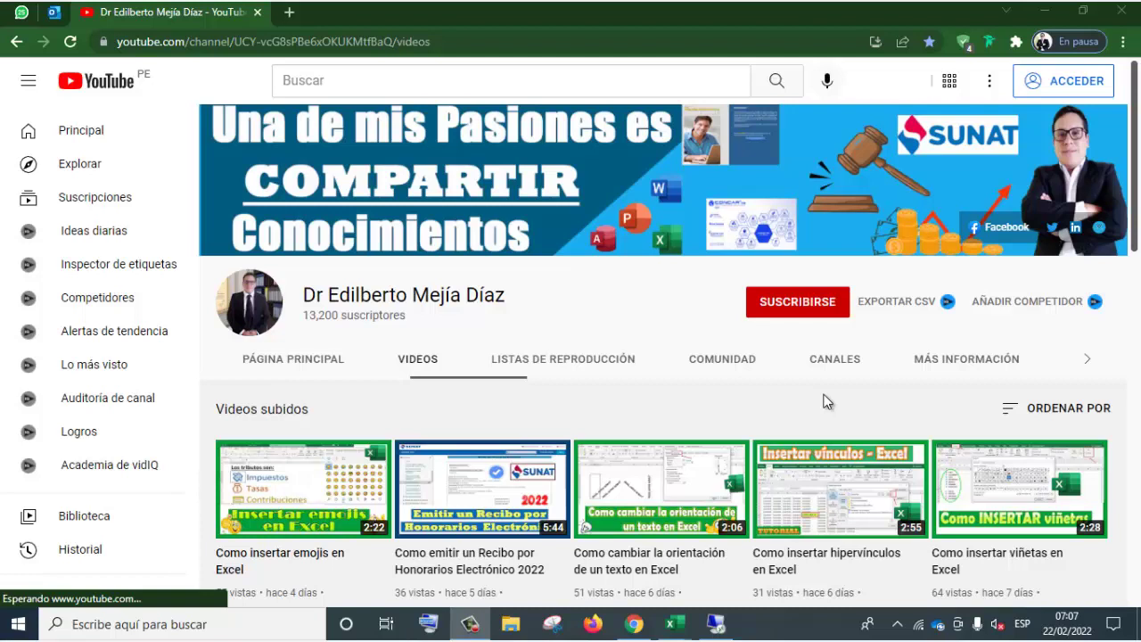
Step: Review the monthly Ingresos, Gastos and Resultados tables on Datos 1, Datos 2 and Datos 3
{"action": "left_click", "coordinate": [675, 623]}
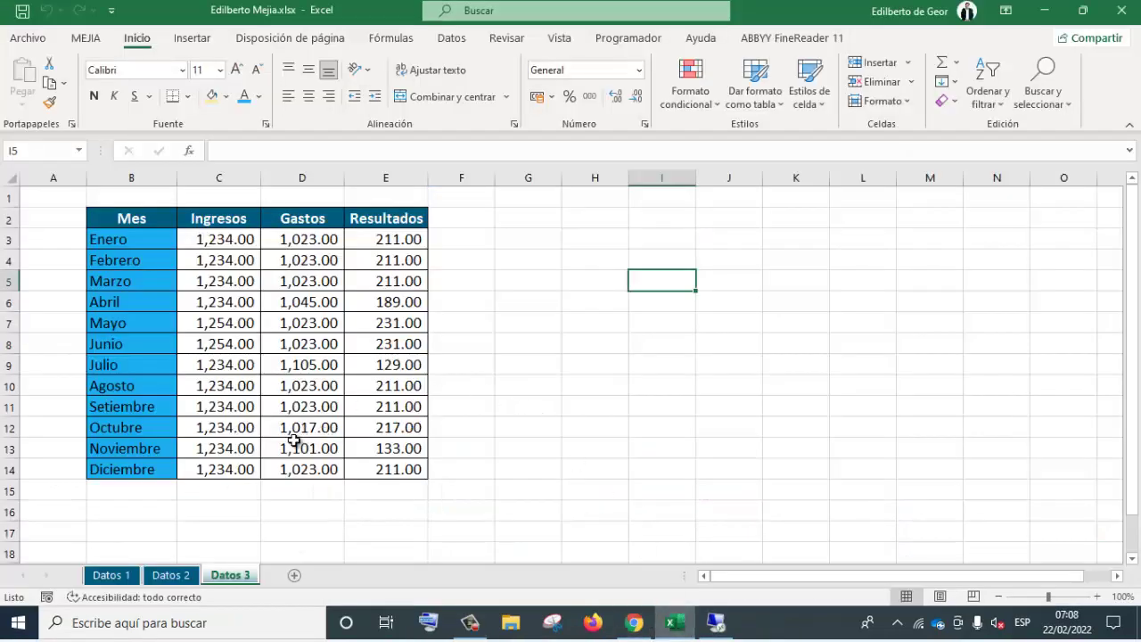
{"action": "left_click", "coordinate": [114, 578]}
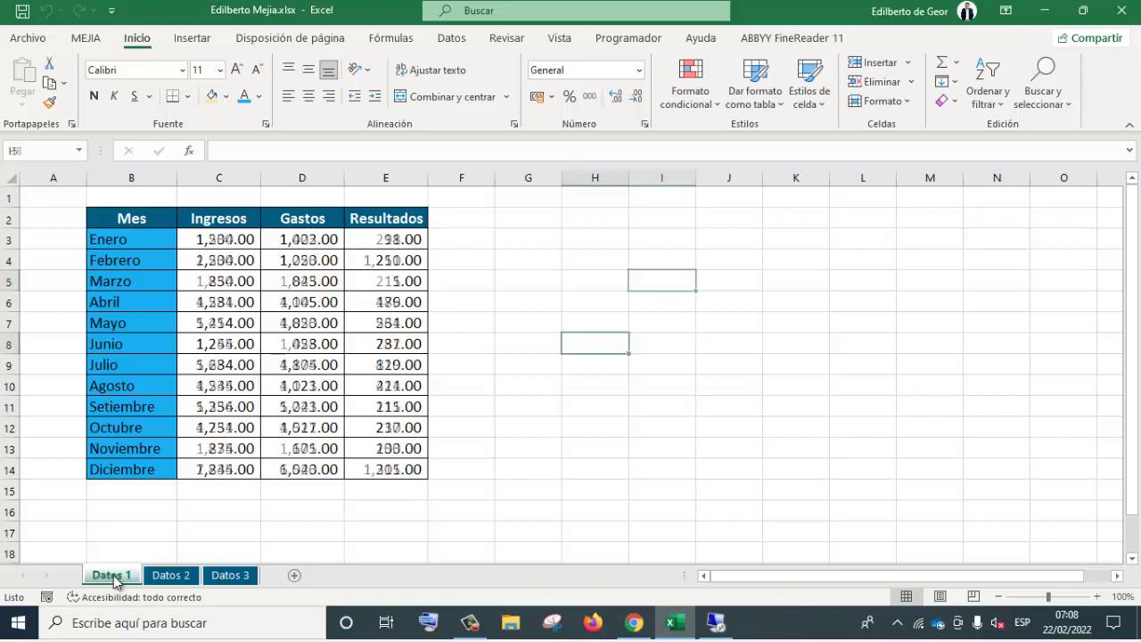
{"action": "left_click", "coordinate": [171, 577]}
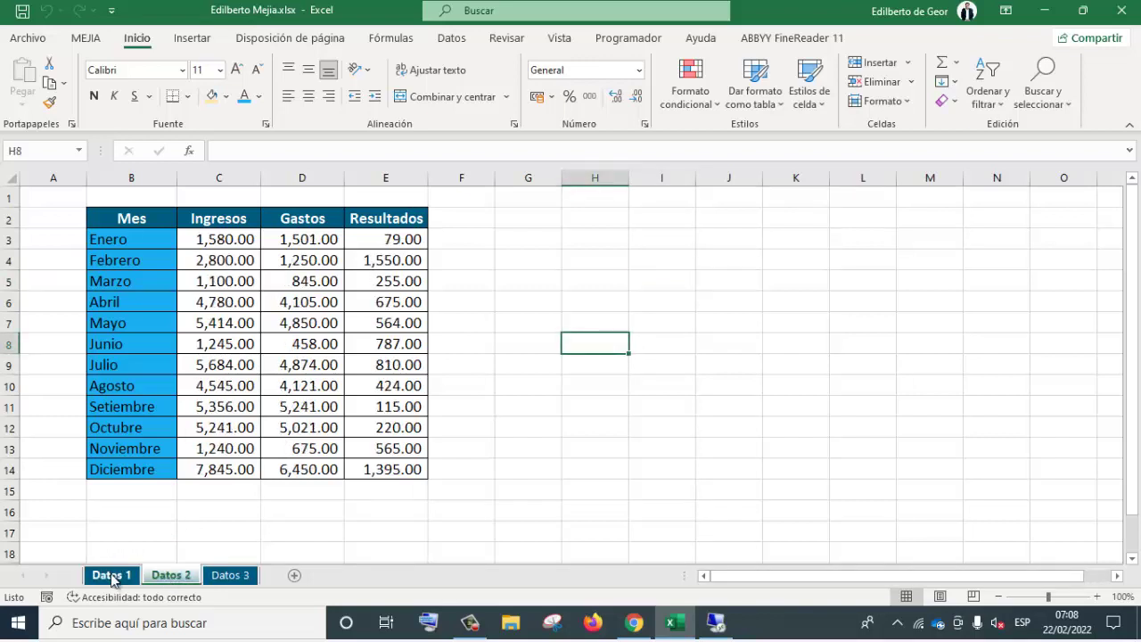
{"action": "left_click", "coordinate": [114, 577]}
{"action": "left_click", "coordinate": [187, 579]}
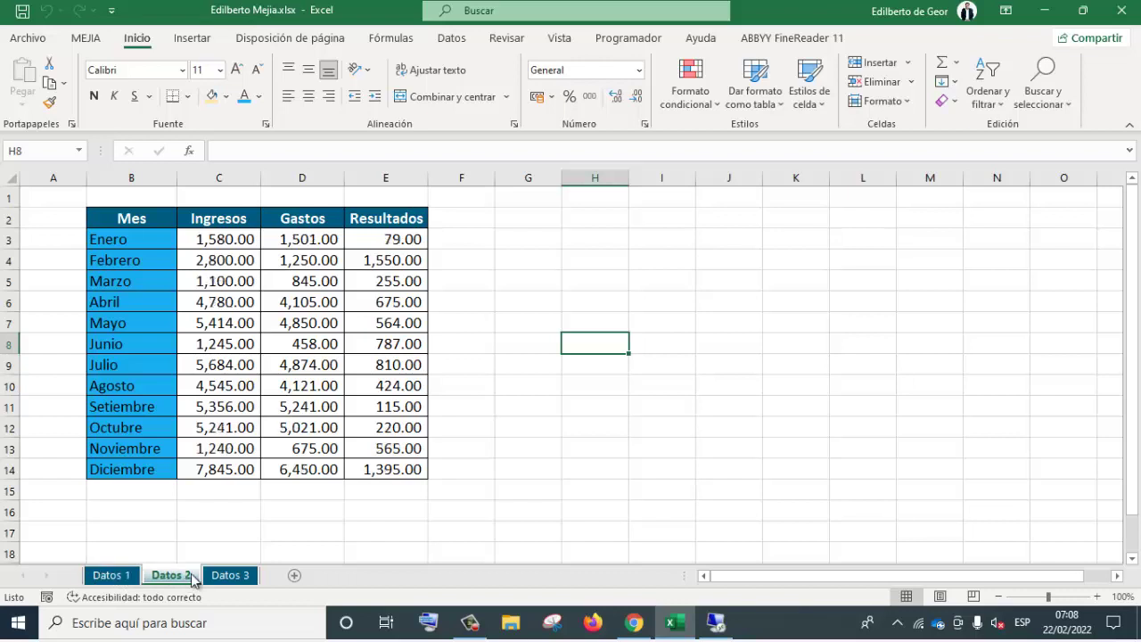
{"action": "left_click", "coordinate": [246, 578]}
{"action": "left_click", "coordinate": [500, 413]}
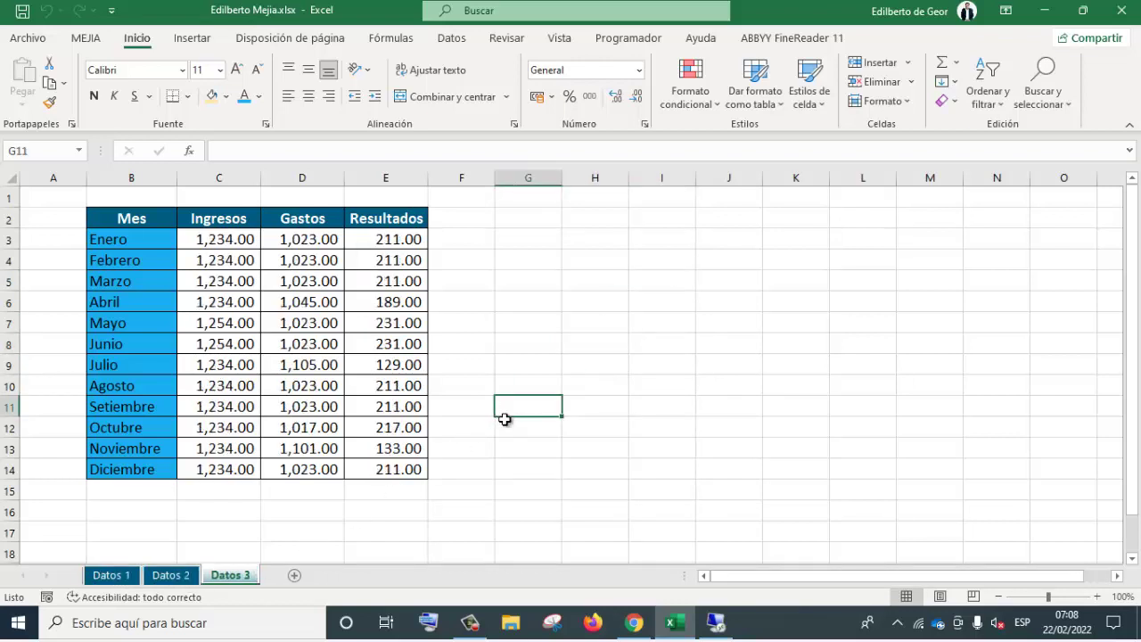
Step: Add a new sheet named Consolidado and move it ahead of Datos 1
{"action": "left_click", "coordinate": [294, 577]}
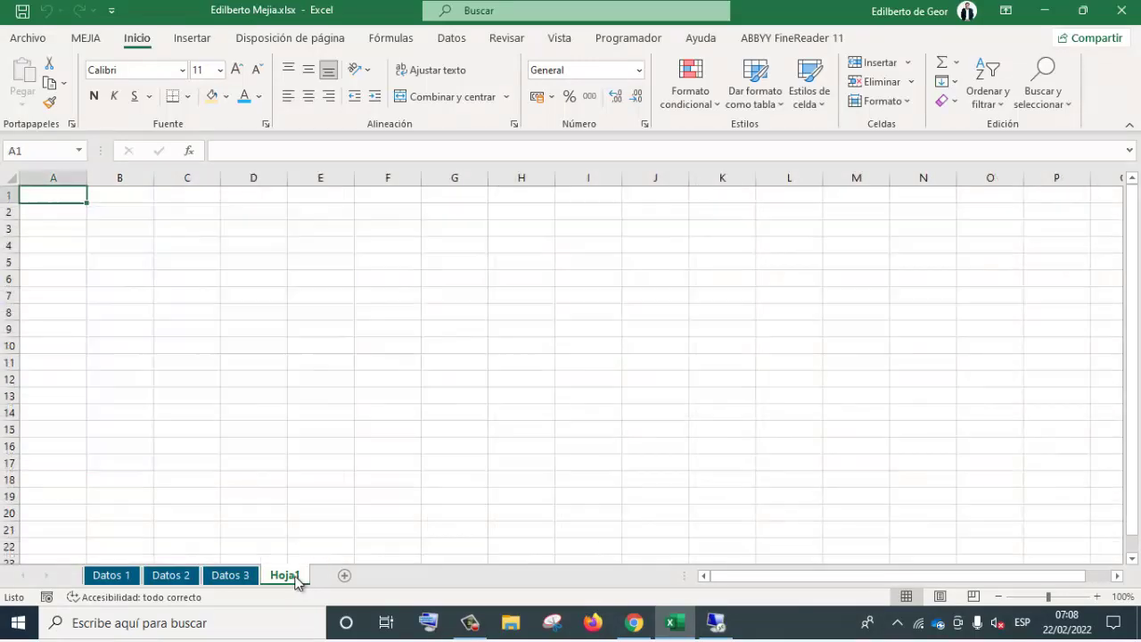
{"action": "double_click", "coordinate": [287, 575]}
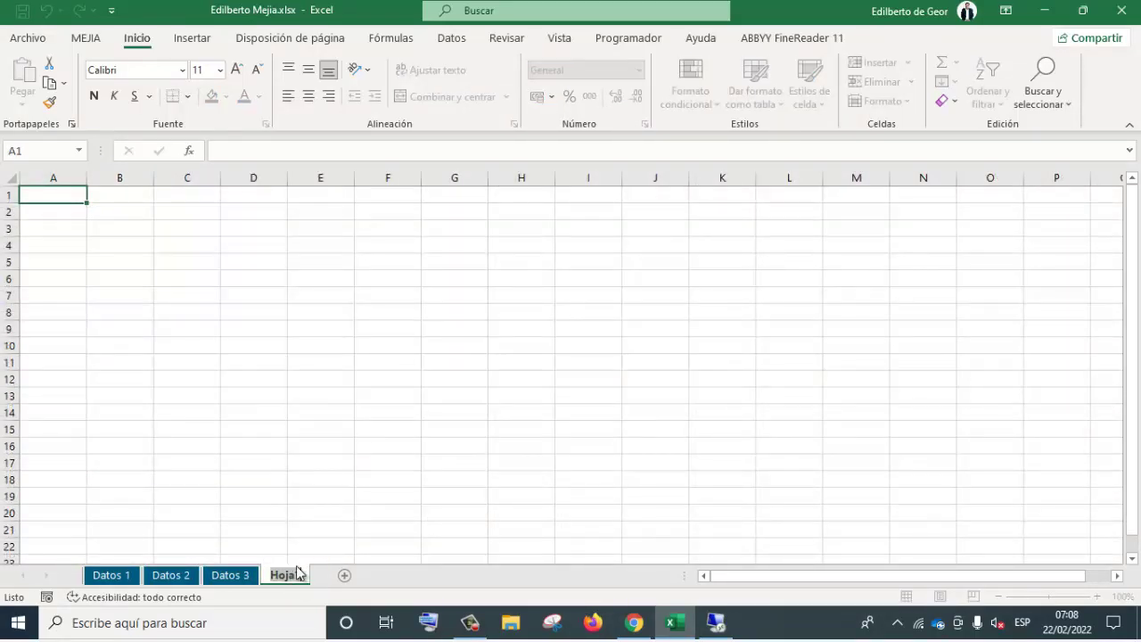
{"action": "type", "text": "Consolidado"}
{"action": "left_click", "coordinate": [320, 512]}
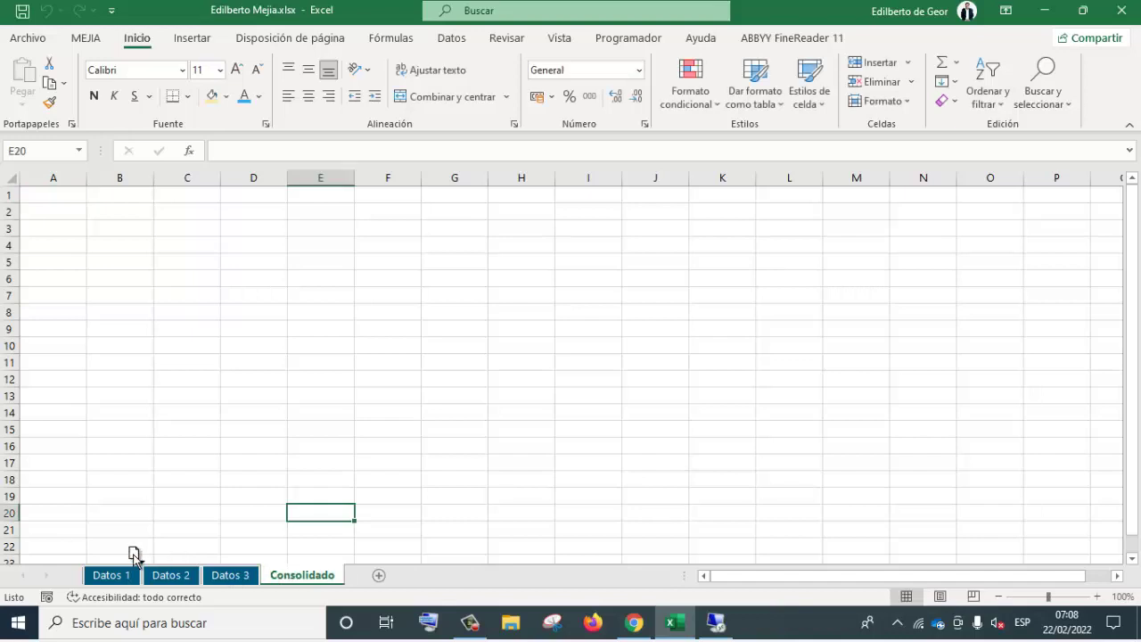
{"action": "left_click_drag", "start_coordinate": [297, 575], "coordinate": [94, 558]}
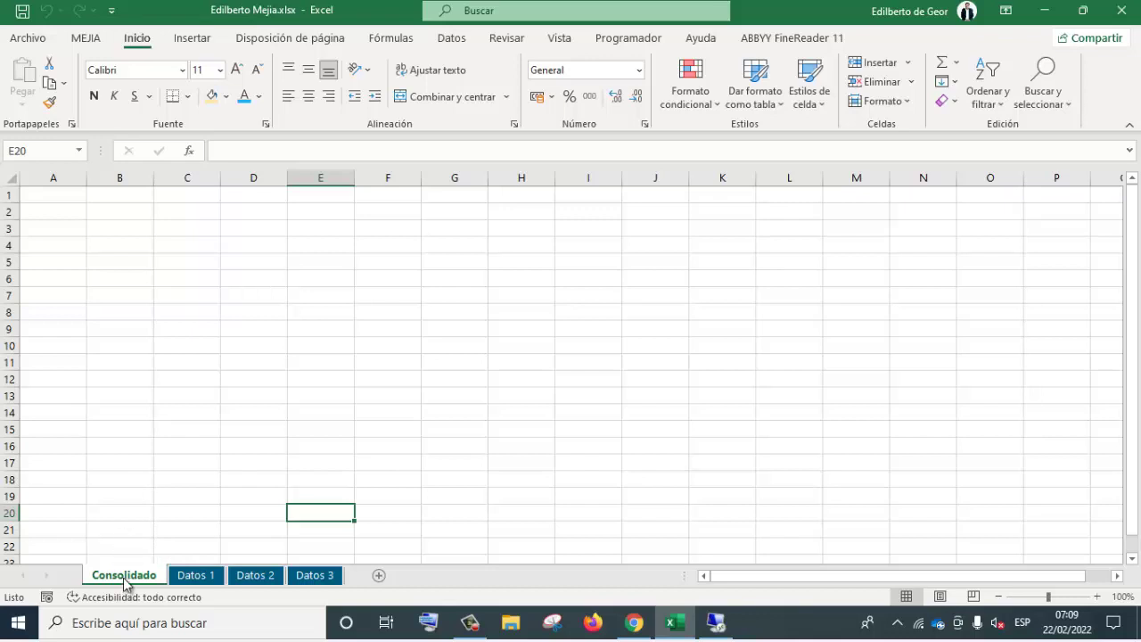
Step: From cell B2, open Consolidar with Suma as the function, ready to pick a reference
{"action": "left_click", "coordinate": [115, 209]}
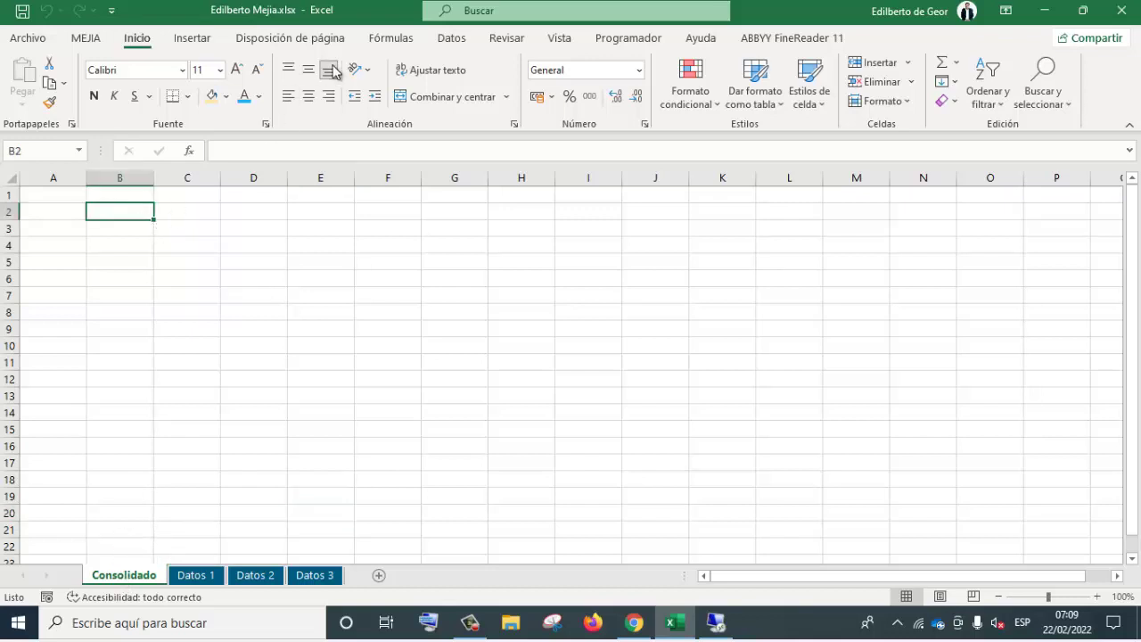
{"action": "left_click", "coordinate": [454, 38]}
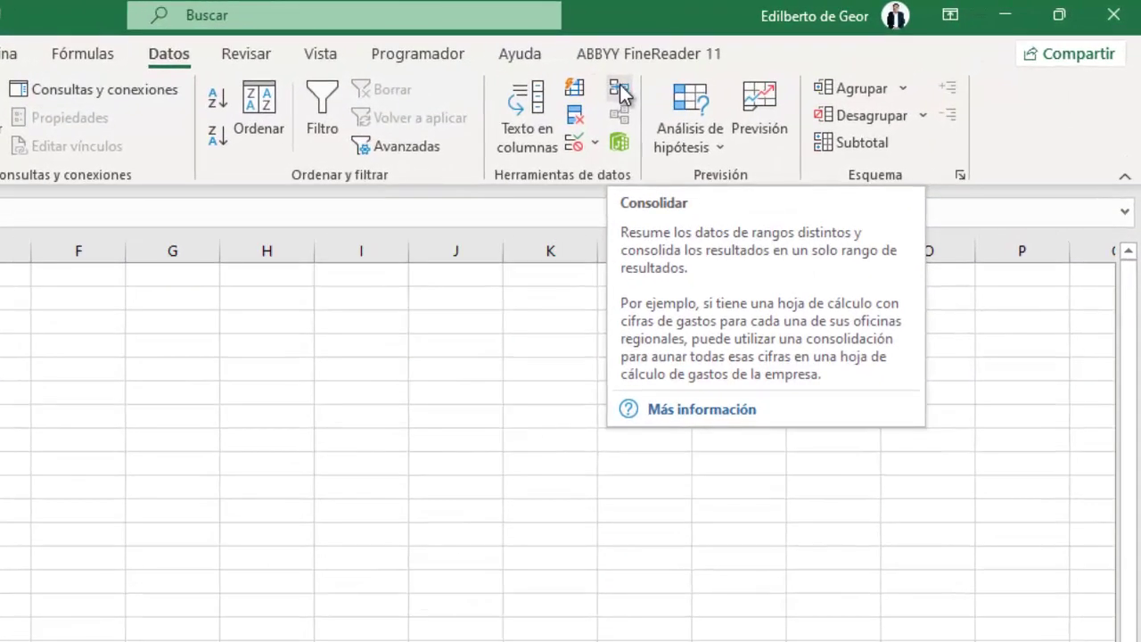
{"action": "left_click", "coordinate": [621, 93]}
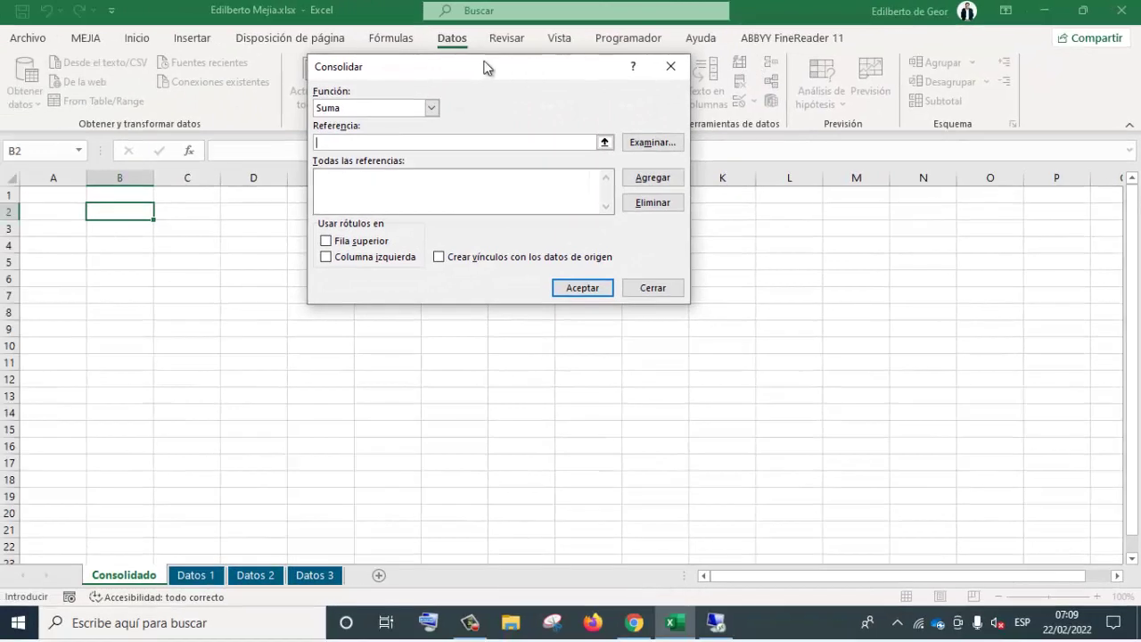
{"action": "left_click_drag", "start_coordinate": [484, 66], "coordinate": [461, 93]}
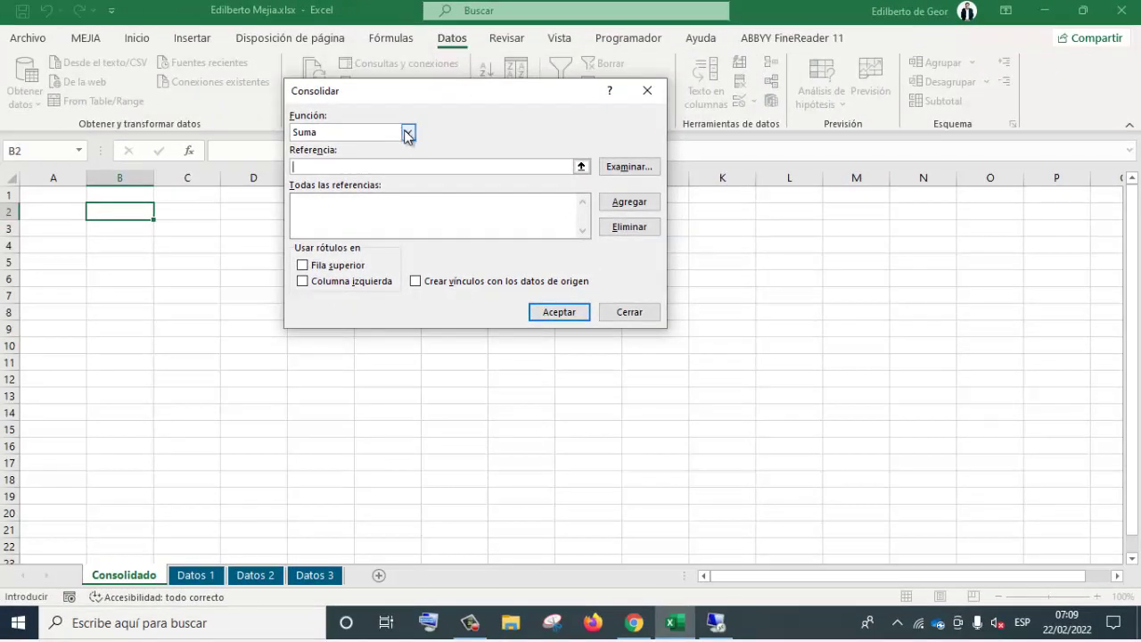
{"action": "left_click", "coordinate": [407, 133]}
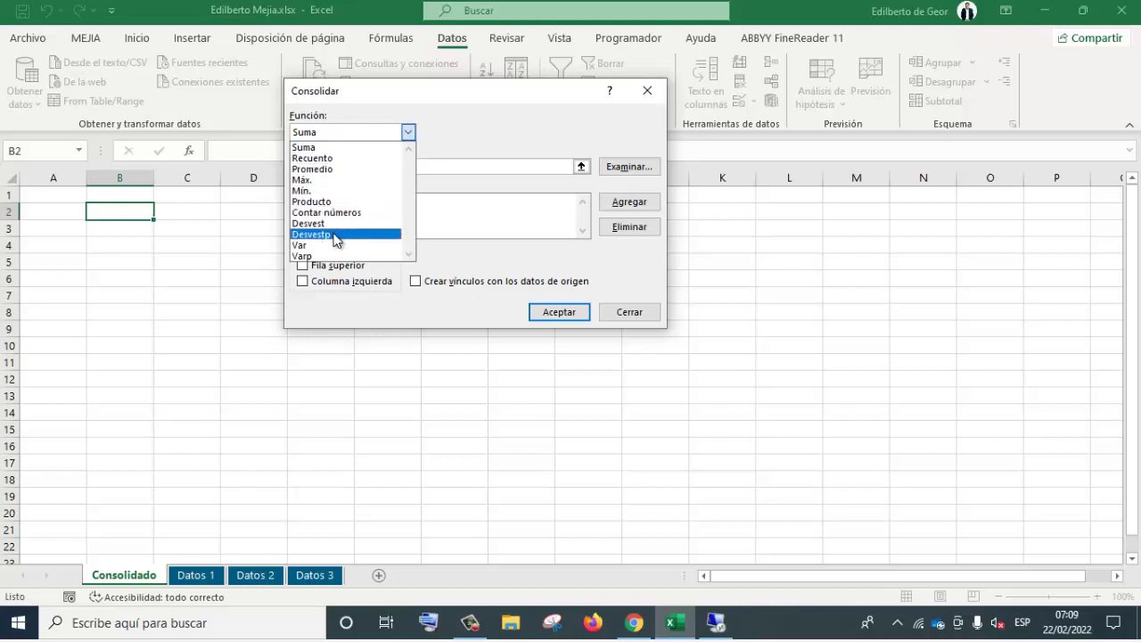
{"action": "left_click", "coordinate": [333, 149]}
{"action": "left_click", "coordinate": [343, 167]}
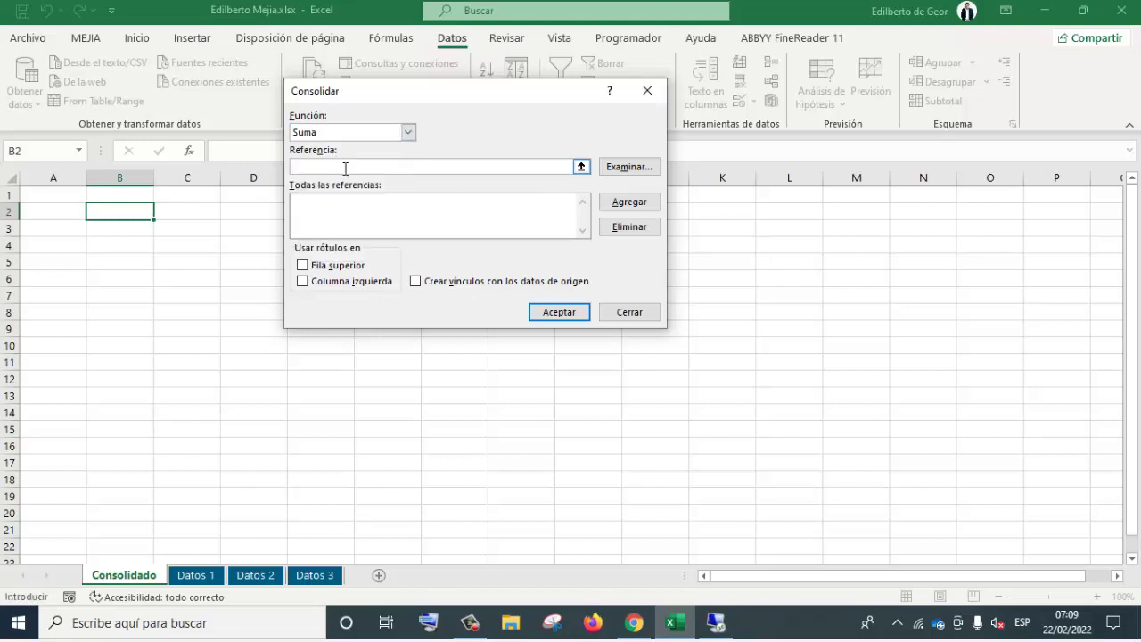
{"action": "left_click", "coordinate": [581, 167]}
Step: Add 'Datos 1'!$B$2:$E$14 as the first consolidation reference
{"action": "left_click", "coordinate": [197, 575]}
{"action": "mouse_move", "coordinate": [131, 219]}
{"action": "left_mouse_down"}
{"action": "mouse_move", "coordinate": [406, 448]}
{"action": "mouse_move", "coordinate": [406, 470]}
{"action": "left_mouse_up"}
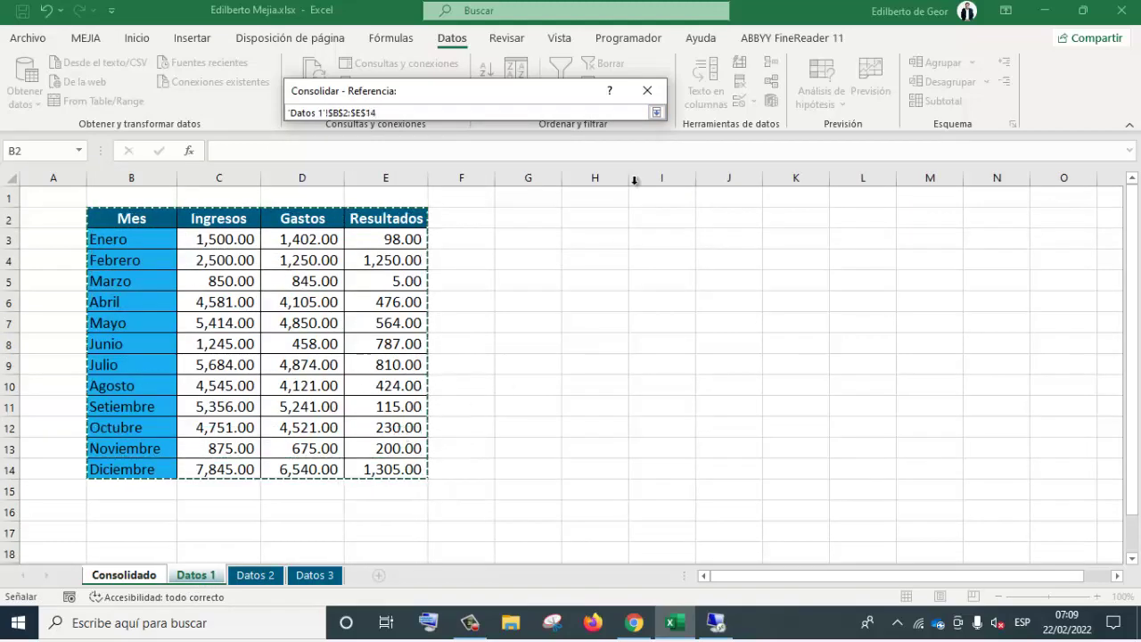
{"action": "left_click", "coordinate": [657, 113]}
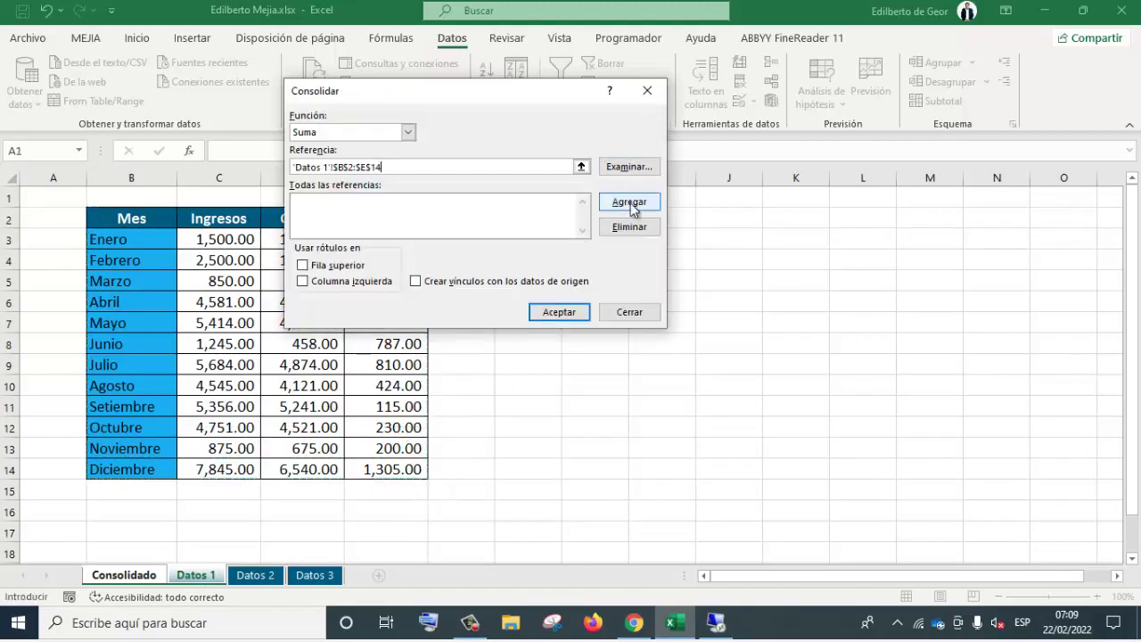
{"action": "left_click", "coordinate": [629, 204]}
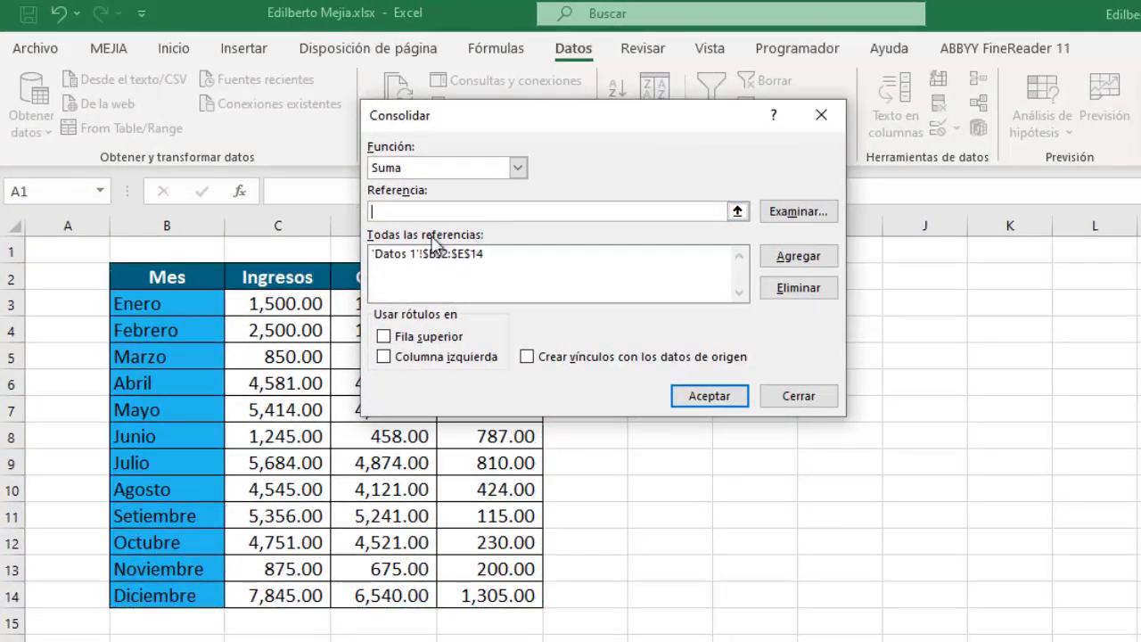
Step: Add 'Datos 2'!$B$2:$E$14 to the consolidation references
{"action": "left_click", "coordinate": [737, 212]}
{"action": "left_click", "coordinate": [254, 575]}
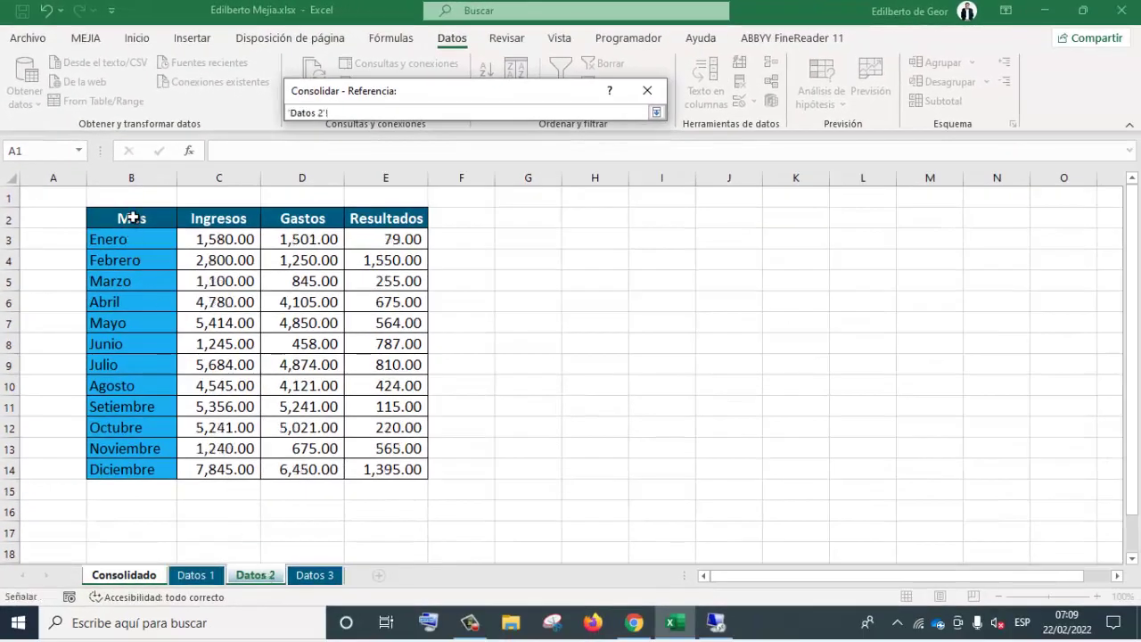
{"action": "left_click_drag", "start_coordinate": [132, 218], "coordinate": [419, 471]}
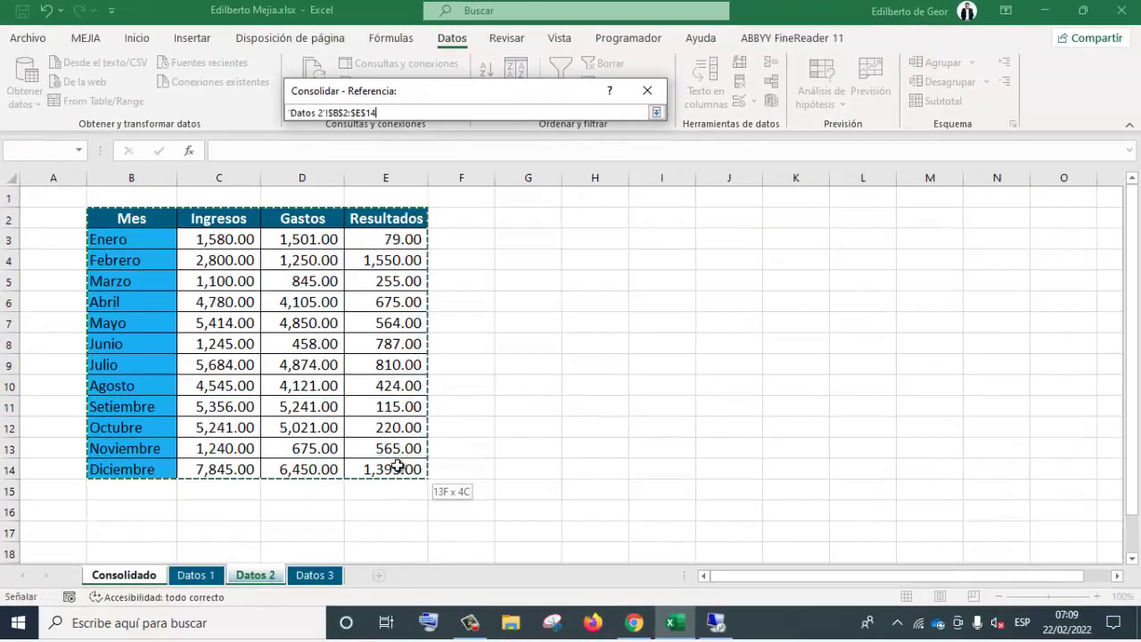
{"action": "left_click", "coordinate": [656, 112]}
{"action": "left_click", "coordinate": [633, 205]}
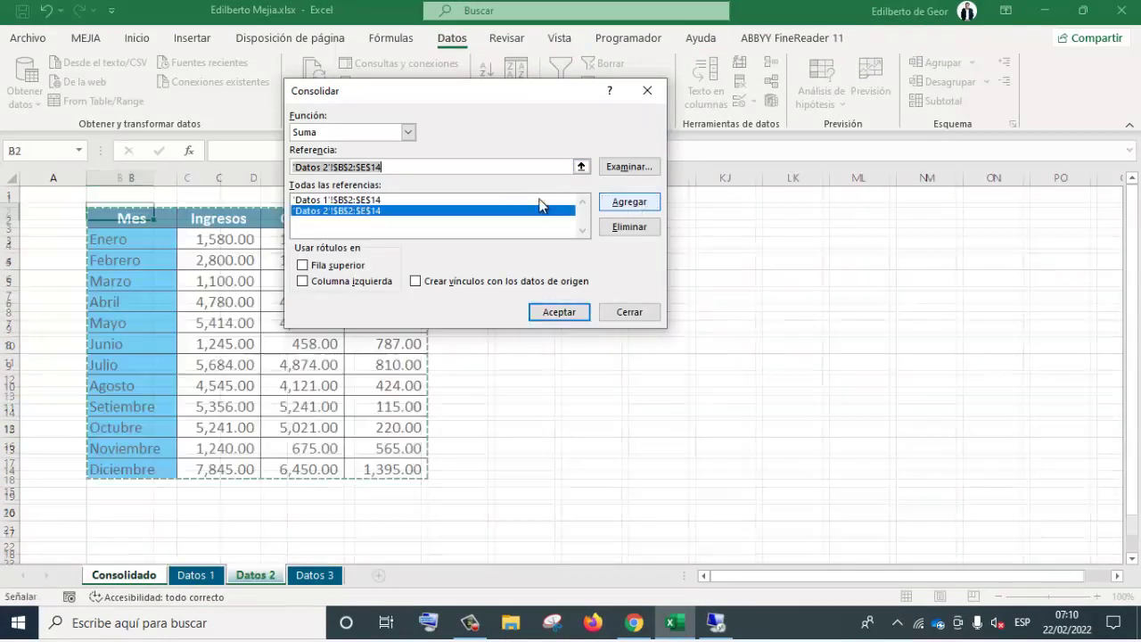
Step: Add 'Datos 3'!$B$2:$E$14 to the consolidation references
{"action": "key", "text": "BackSpace"}
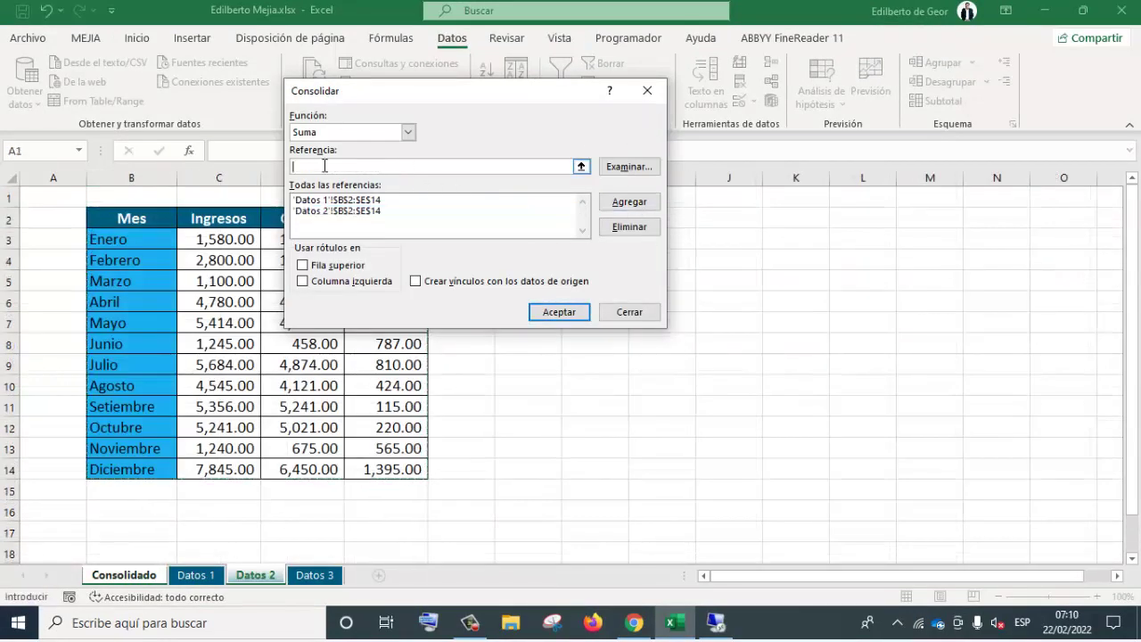
{"action": "left_click", "coordinate": [582, 168]}
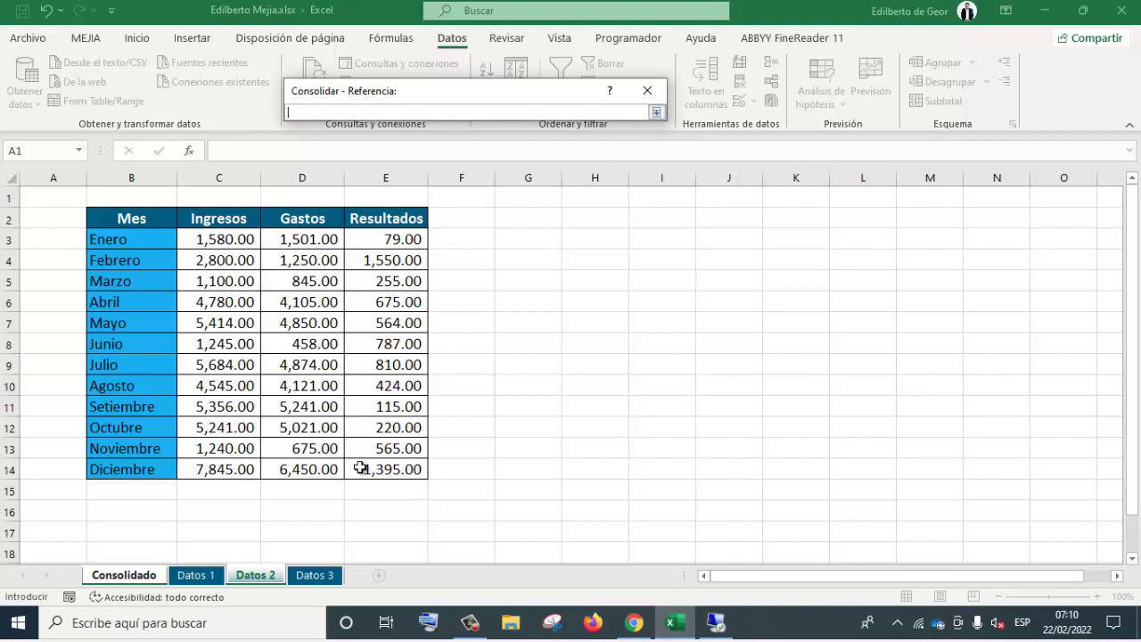
{"action": "left_click", "coordinate": [315, 575]}
{"action": "mouse_move", "coordinate": [140, 230]}
{"action": "left_mouse_down"}
{"action": "mouse_move", "coordinate": [418, 448]}
{"action": "mouse_move", "coordinate": [415, 469]}
{"action": "left_mouse_up"}
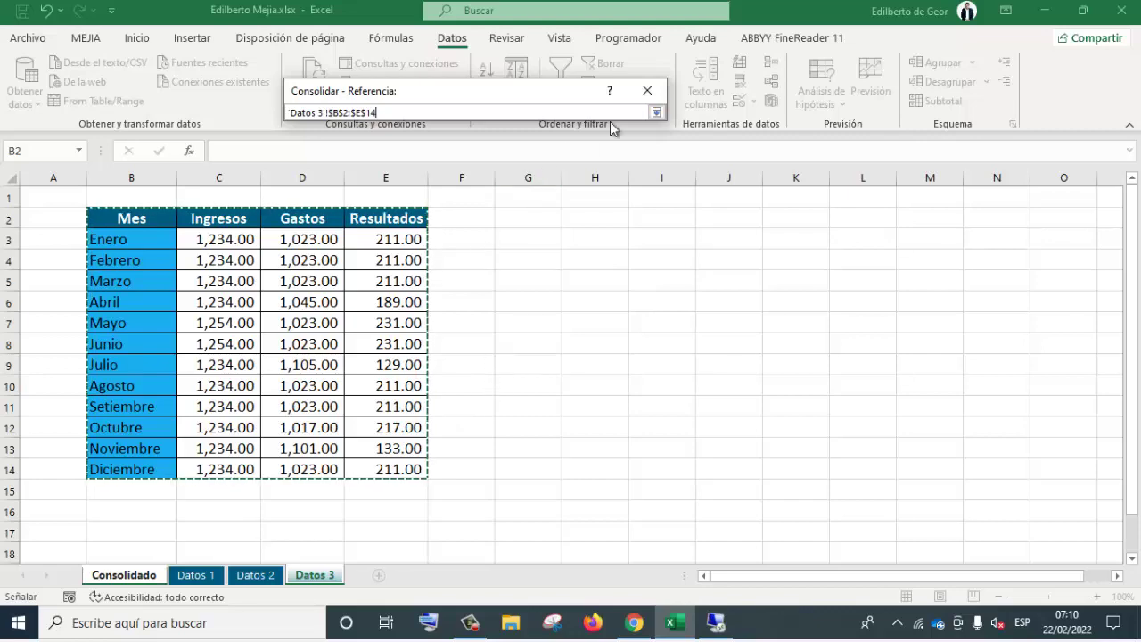
{"action": "left_click", "coordinate": [656, 113]}
{"action": "left_click", "coordinate": [630, 202]}
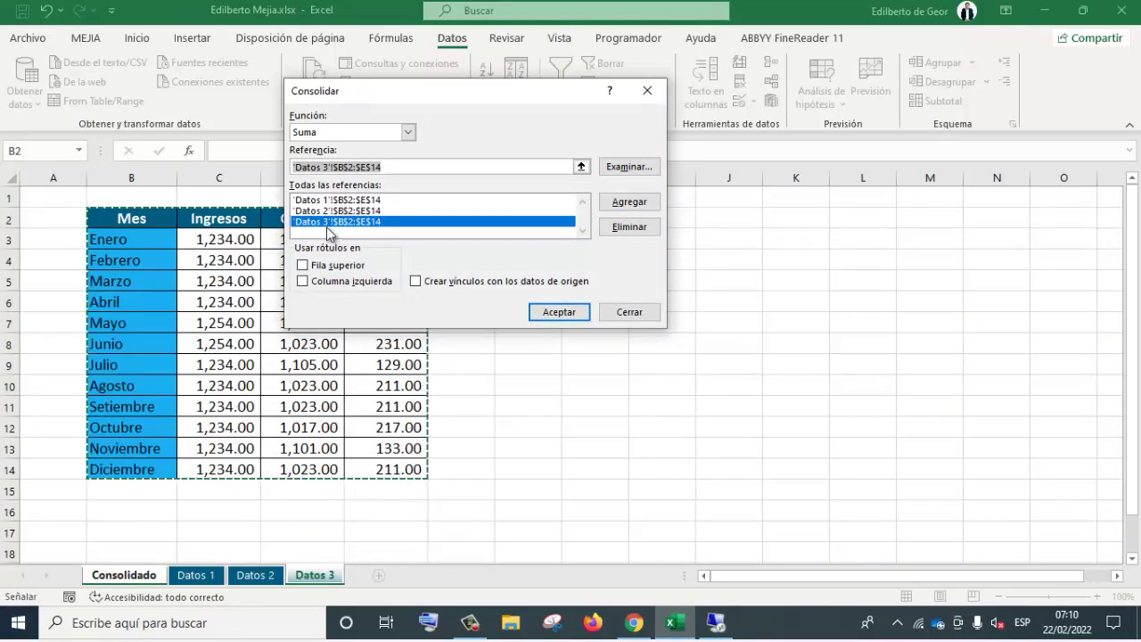
{"action": "left_click", "coordinate": [324, 228]}
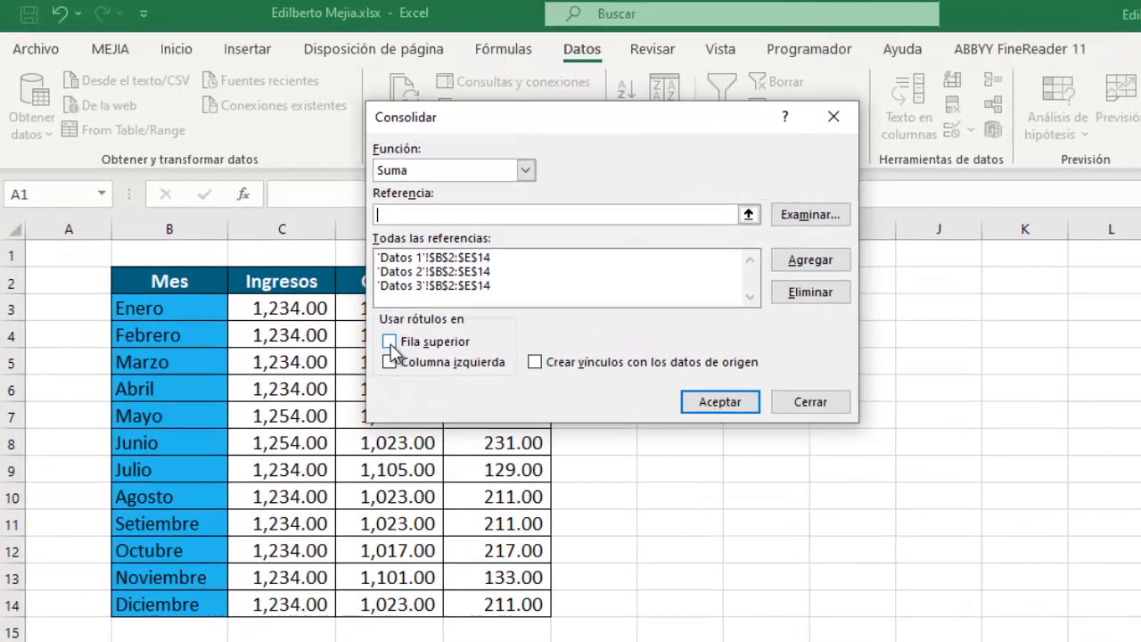
Step: Tick Fila superior and Columna izquierda and run the Suma consolidation into B2
{"action": "left_click", "coordinate": [302, 265]}
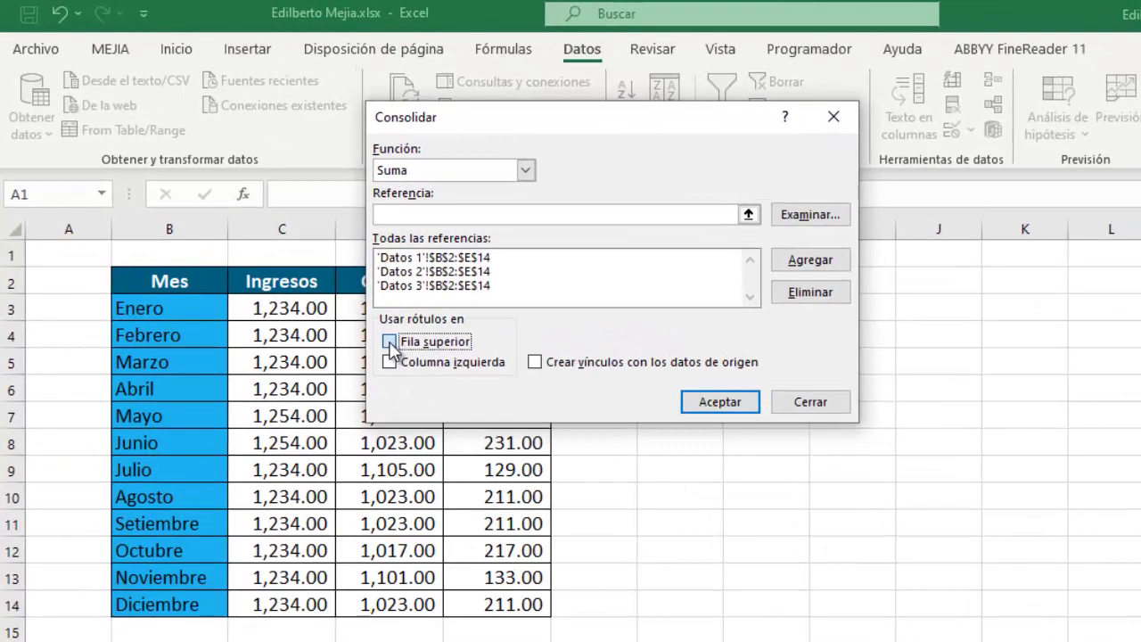
{"action": "left_click", "coordinate": [390, 342]}
{"action": "left_click", "coordinate": [389, 362]}
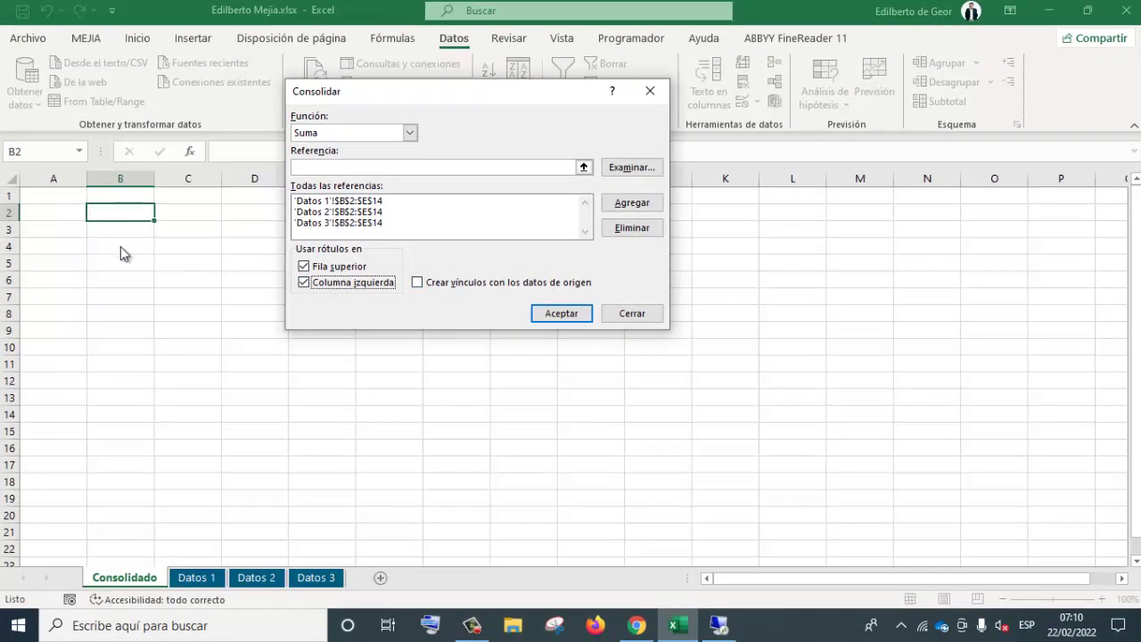
{"action": "left_click", "coordinate": [555, 314]}
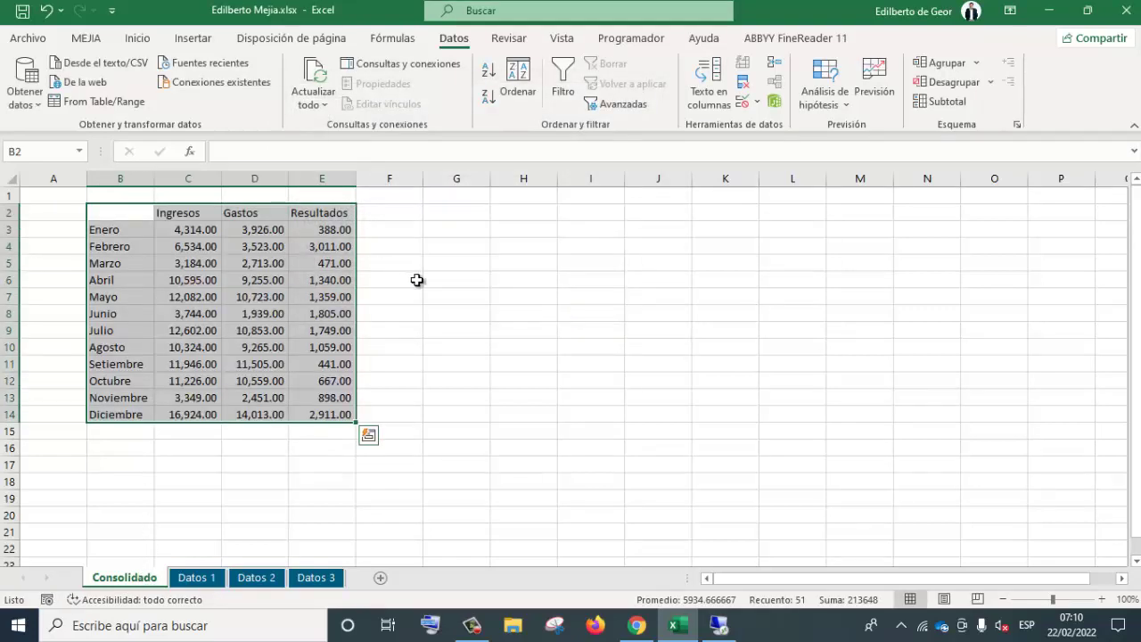
Step: Copy the Datos 1 B2:E14 blue table formatting onto Consolidado B2:E14 with Copiar formato
{"action": "left_click", "coordinate": [446, 314]}
{"action": "left_click_drag", "start_coordinate": [98, 213], "coordinate": [343, 415]}
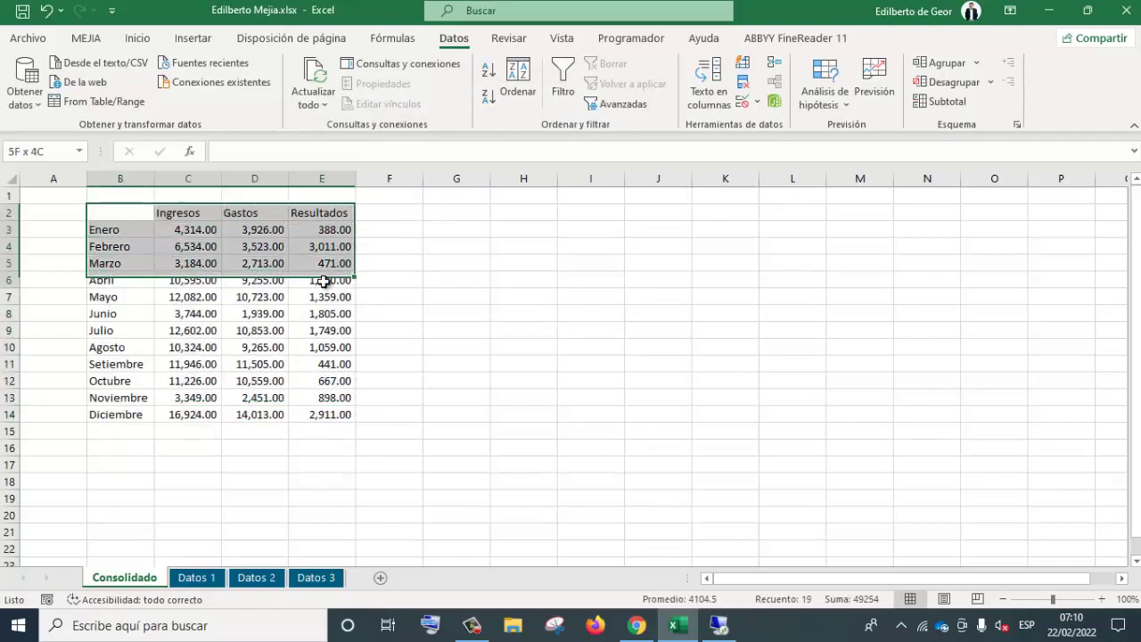
{"action": "left_click", "coordinate": [195, 582]}
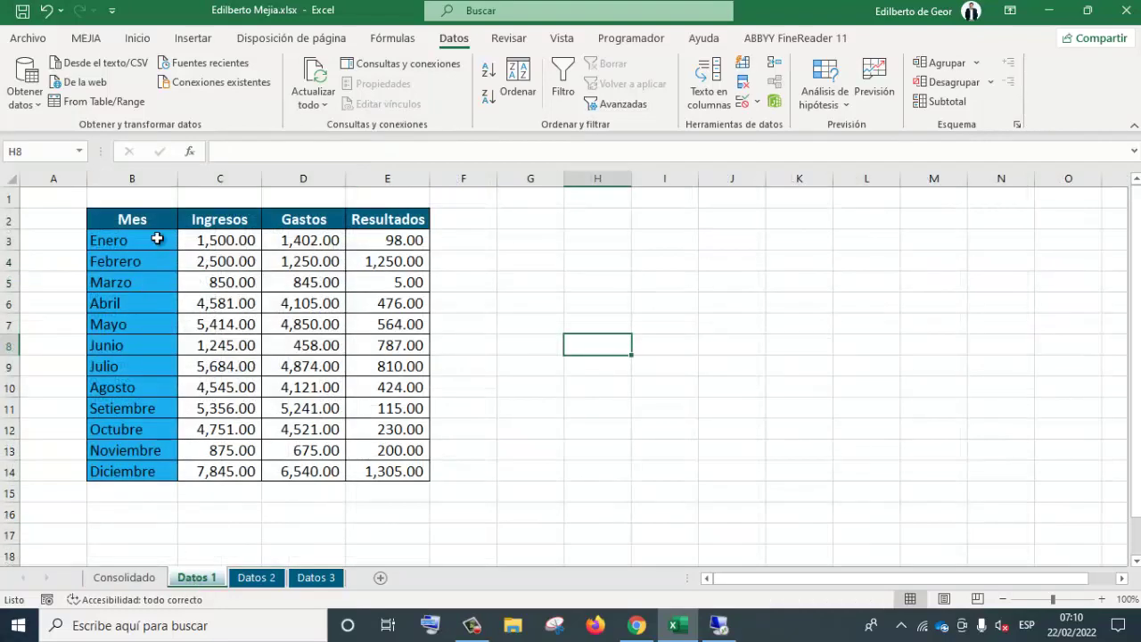
{"action": "left_click_drag", "start_coordinate": [134, 218], "coordinate": [383, 471]}
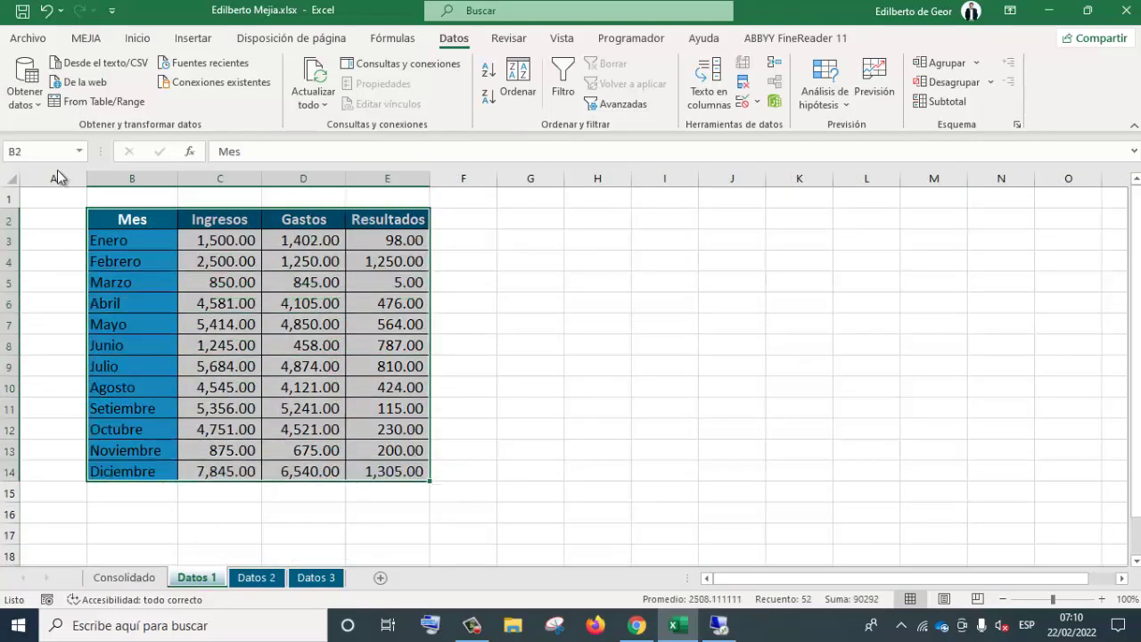
{"action": "left_click", "coordinate": [137, 38]}
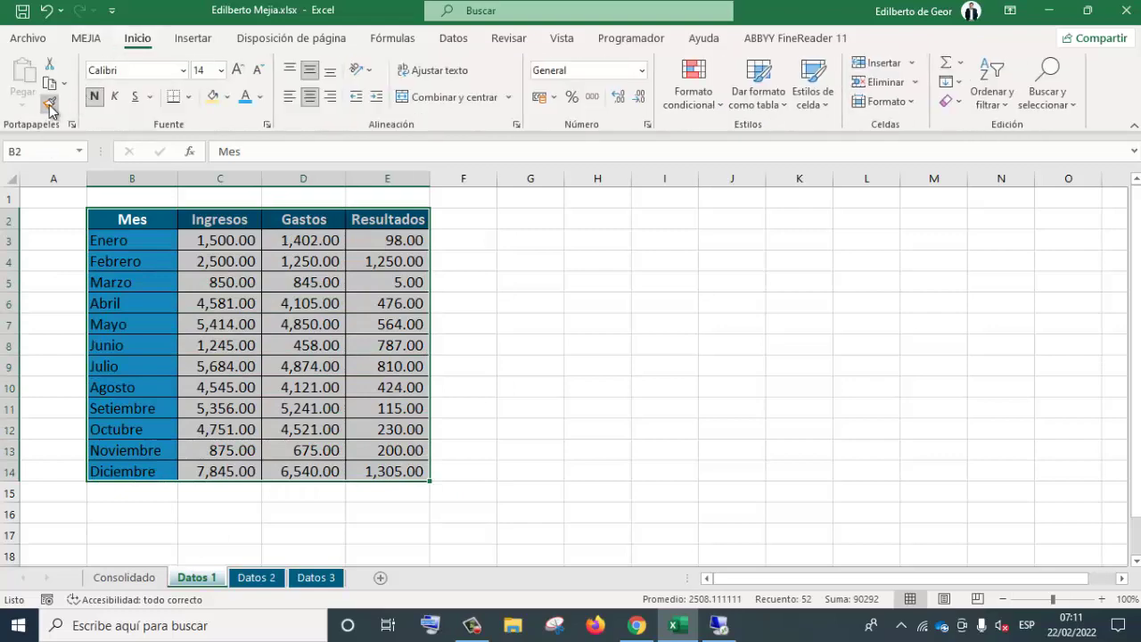
{"action": "left_click", "coordinate": [49, 107]}
{"action": "left_click", "coordinate": [124, 578]}
{"action": "left_click_drag", "start_coordinate": [111, 212], "coordinate": [343, 414]}
{"action": "left_click", "coordinate": [582, 319]}
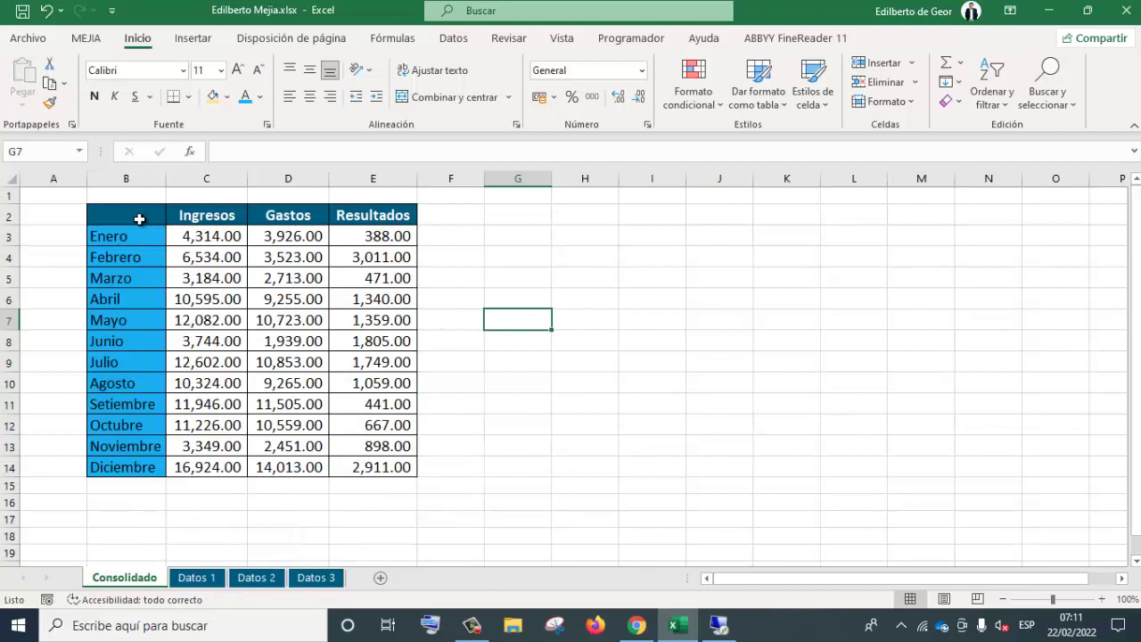
{"action": "left_click", "coordinate": [196, 579]}
Step: Group Datos 1–3 and AutoSum C15 across to E15 on all three sheets
{"action": "left_click", "coordinate": [268, 579], "text": "ctrl"}
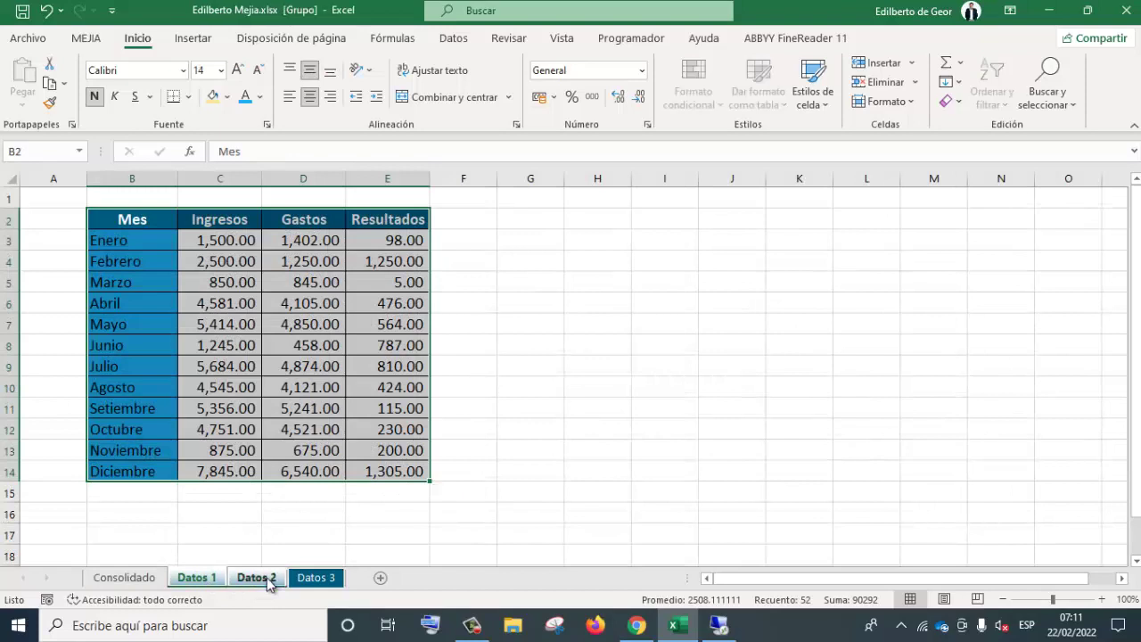
{"action": "left_click", "coordinate": [332, 579], "text": "ctrl"}
{"action": "left_click", "coordinate": [217, 493]}
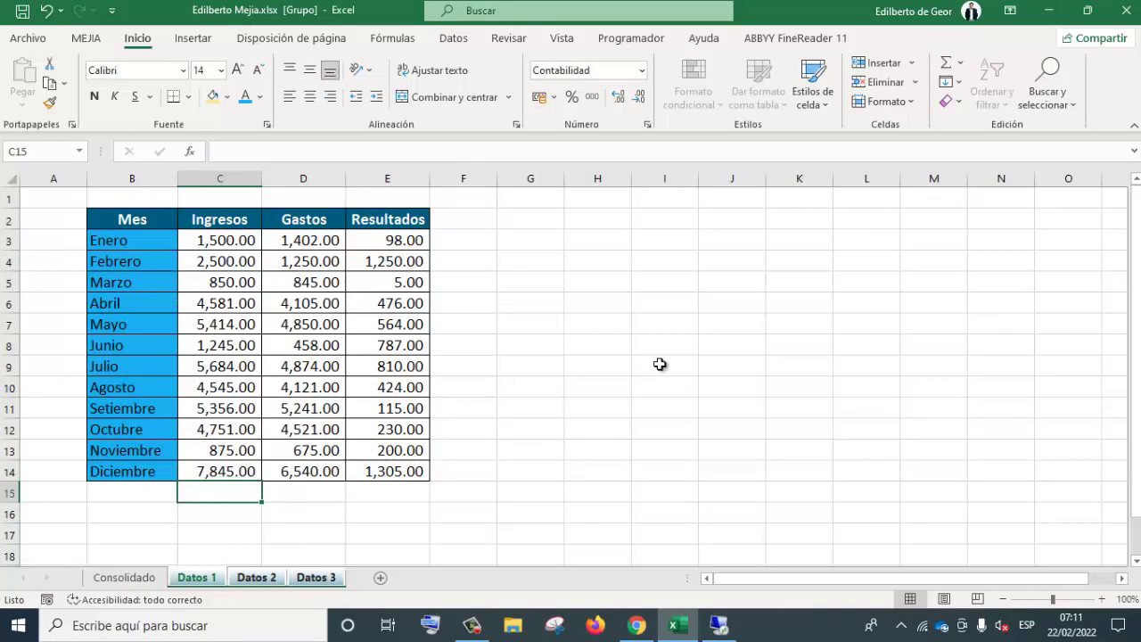
{"action": "left_click", "coordinate": [949, 70]}
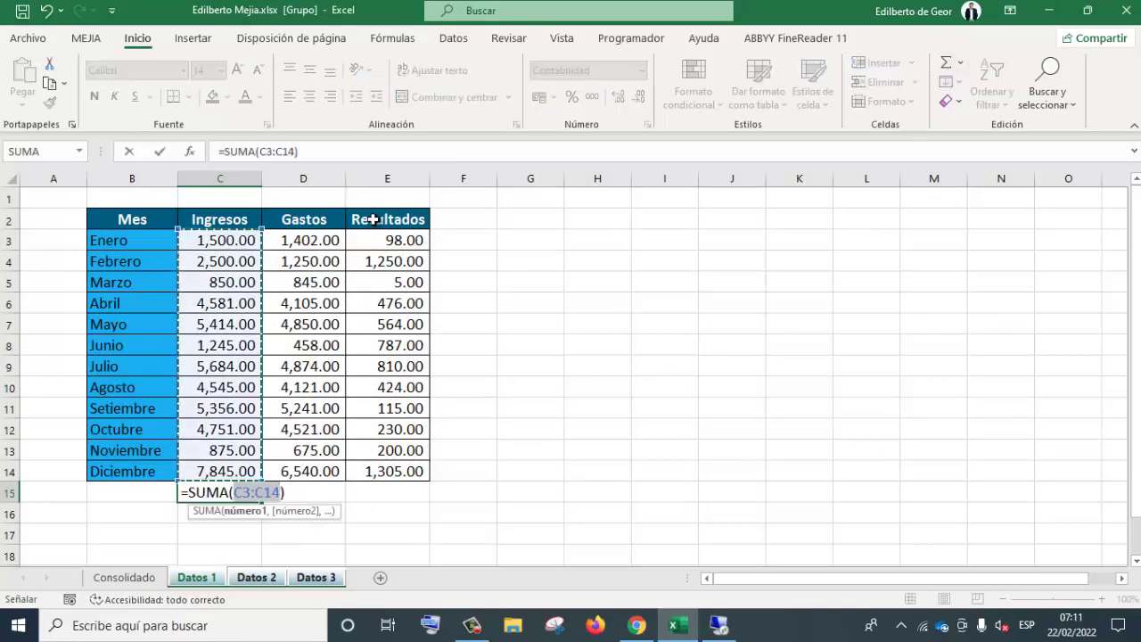
{"action": "key", "text": "Return"}
{"action": "left_click", "coordinate": [245, 491]}
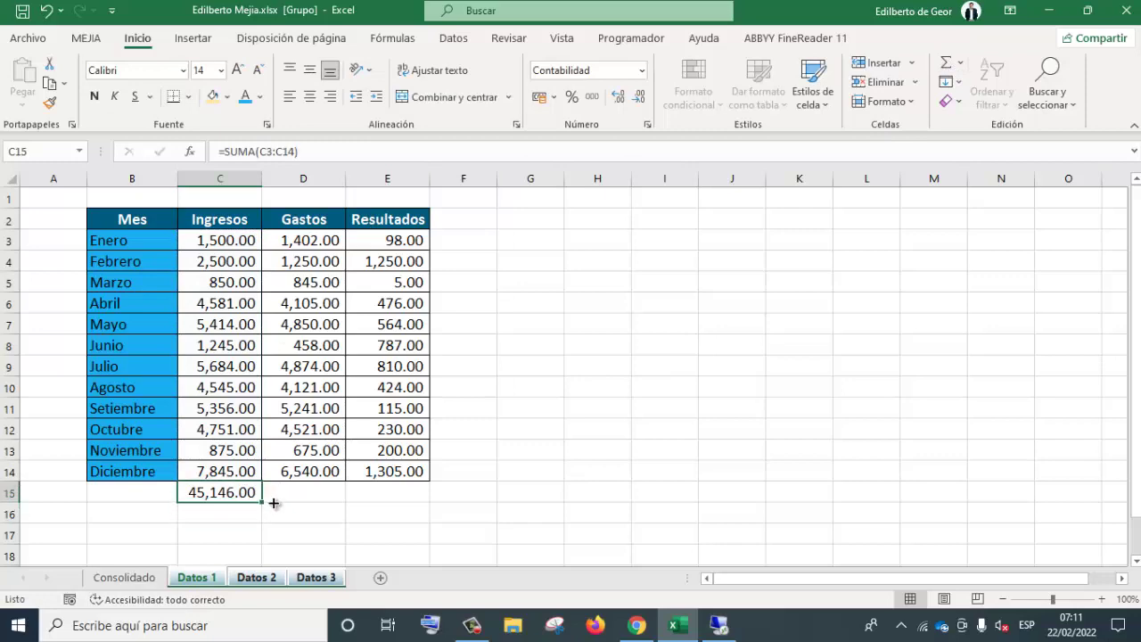
{"action": "left_click_drag", "start_coordinate": [273, 503], "coordinate": [424, 499]}
Step: Copy the yellow Totales row 15 formatting from Datos 1 for Consolidado
{"action": "left_click", "coordinate": [129, 578]}
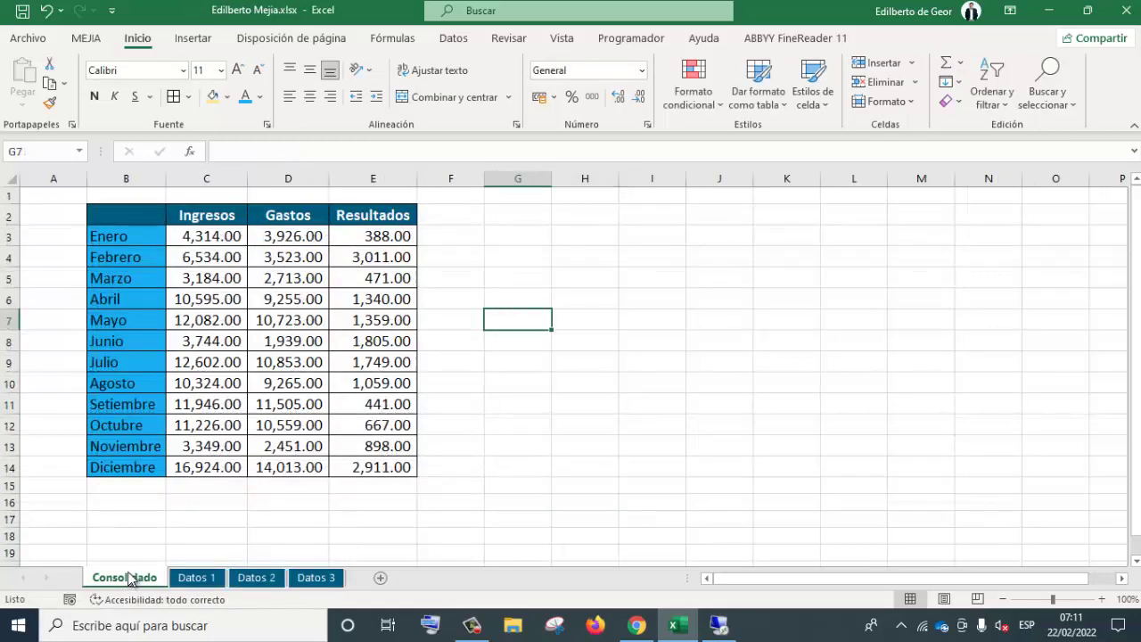
{"action": "key", "text": "ctrl+Page_Down"}
{"action": "key", "text": "alt+h"}
{"action": "key", "text": "f"}
{"action": "key", "text": "p"}
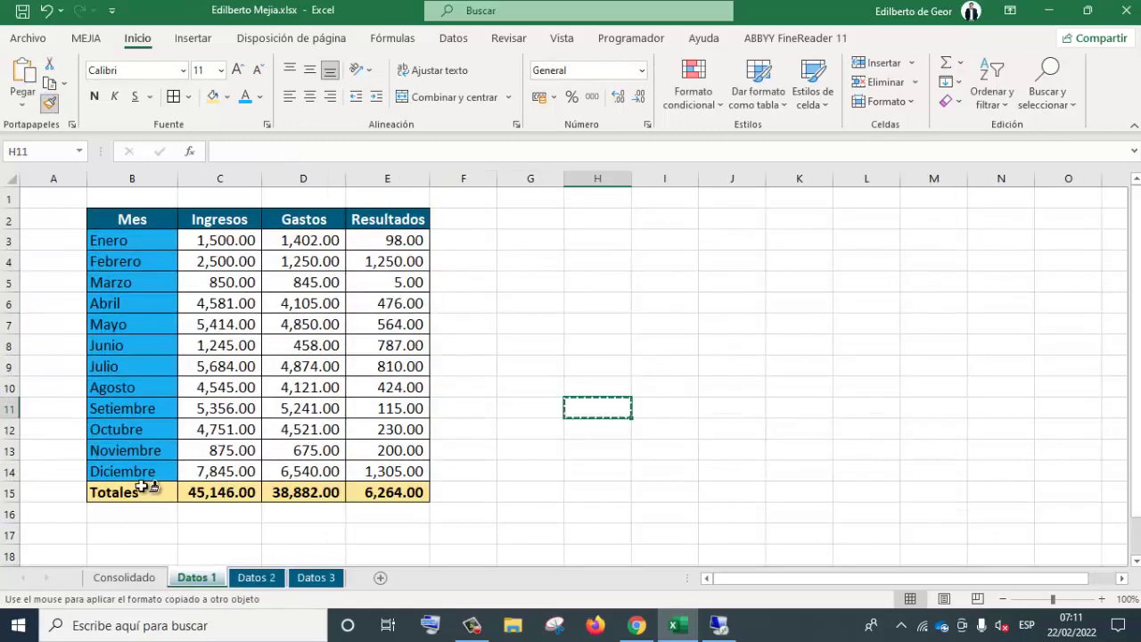
{"action": "left_click_drag", "start_coordinate": [129, 491], "coordinate": [383, 490]}
Step: Sum C3:C14 in Consolidado C15 and fill the total across to E15
{"action": "key", "text": "ctrl+Page_Up"}
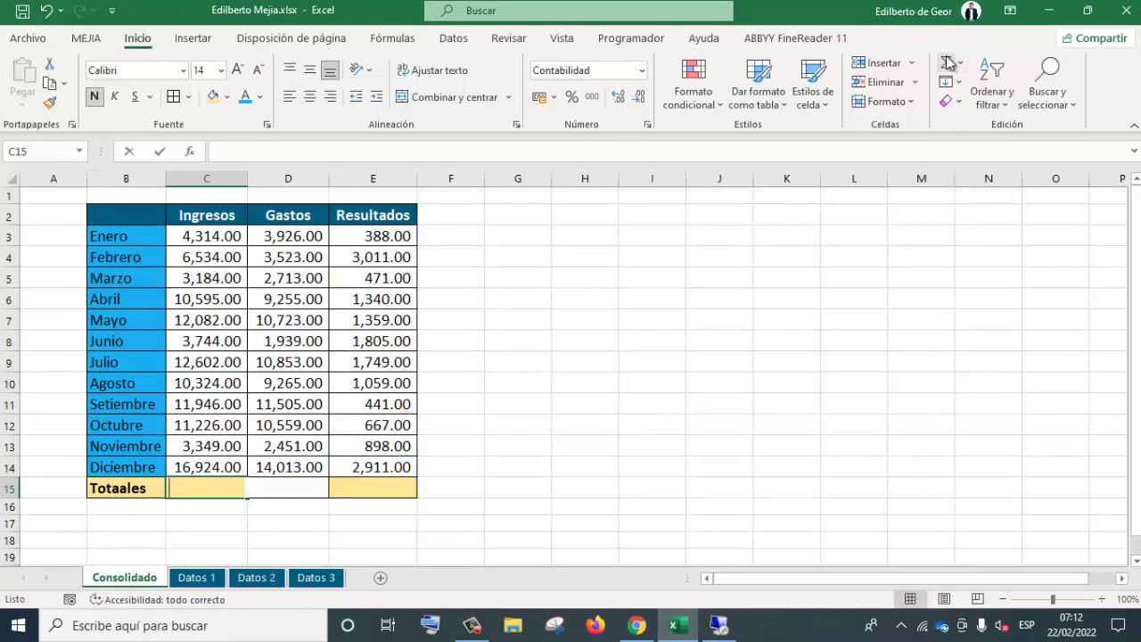
{"action": "key", "text": "alt+equal"}
{"action": "key", "text": "Return"}
{"action": "left_click", "coordinate": [178, 492]}
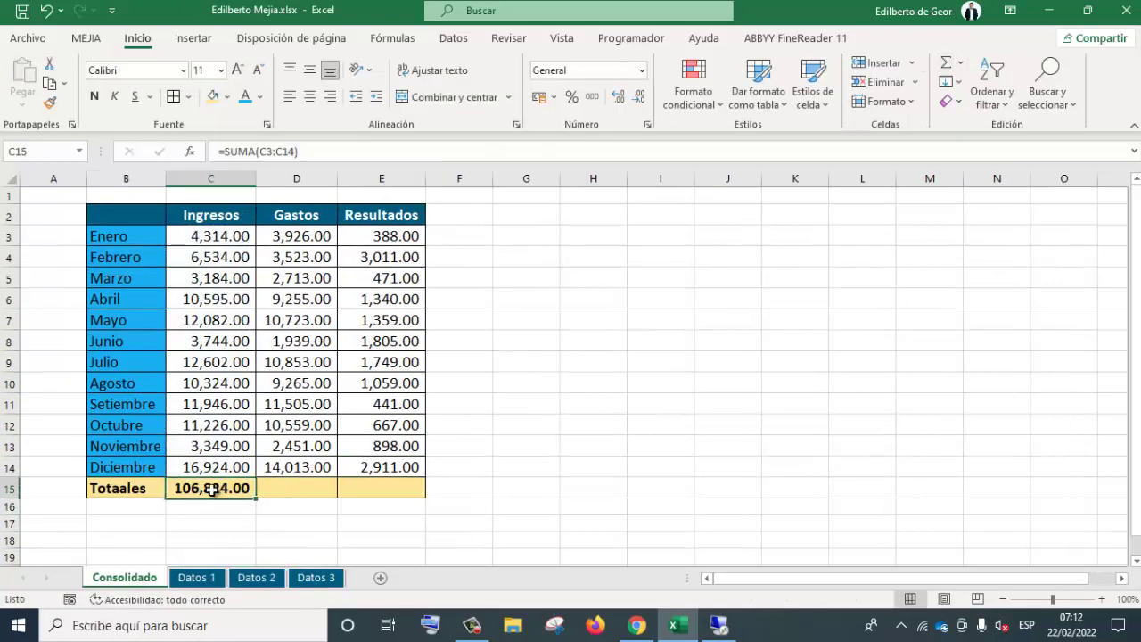
{"action": "left_click_drag", "start_coordinate": [255, 496], "coordinate": [402, 502]}
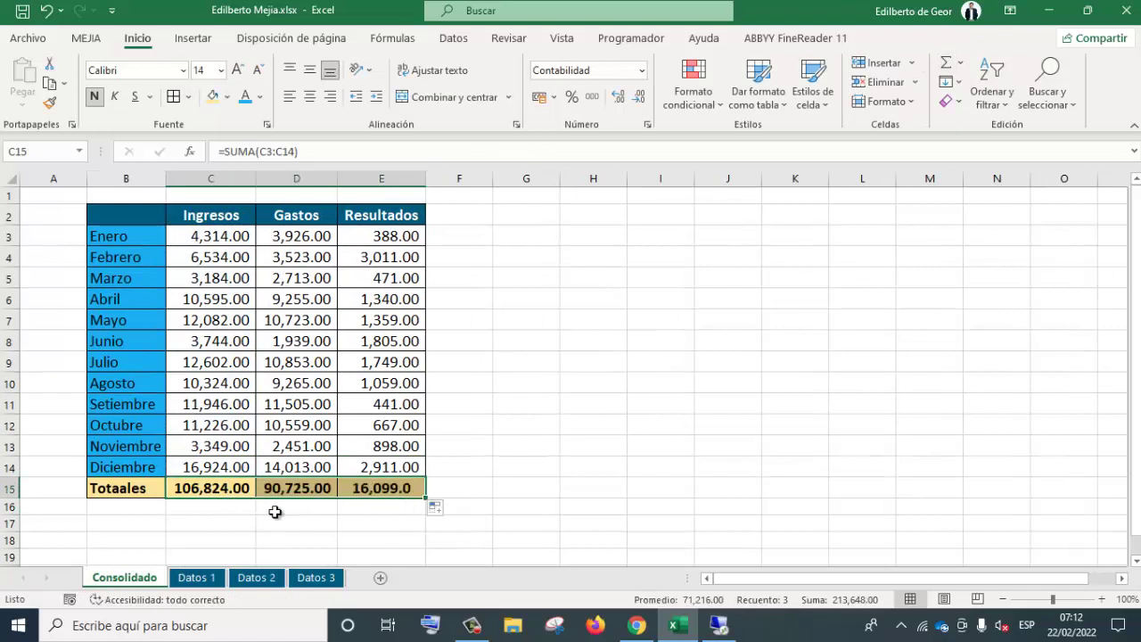
{"action": "left_click", "coordinate": [200, 521]}
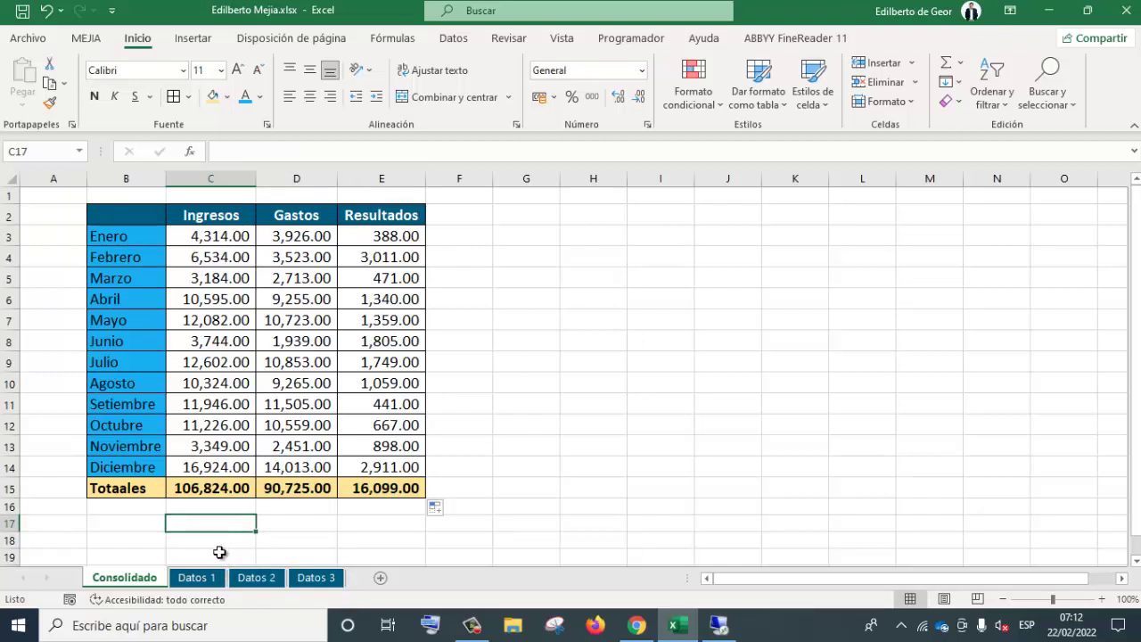
Step: Enter ='Datos 1'!C15+'Datos 2'!C15+'Datos 3'!C15 in C17 and fill it to E17
{"action": "type", "text": "+"}
{"action": "left_click", "coordinate": [196, 578]}
{"action": "left_click", "coordinate": [209, 494]}
{"action": "type", "text": "+"}
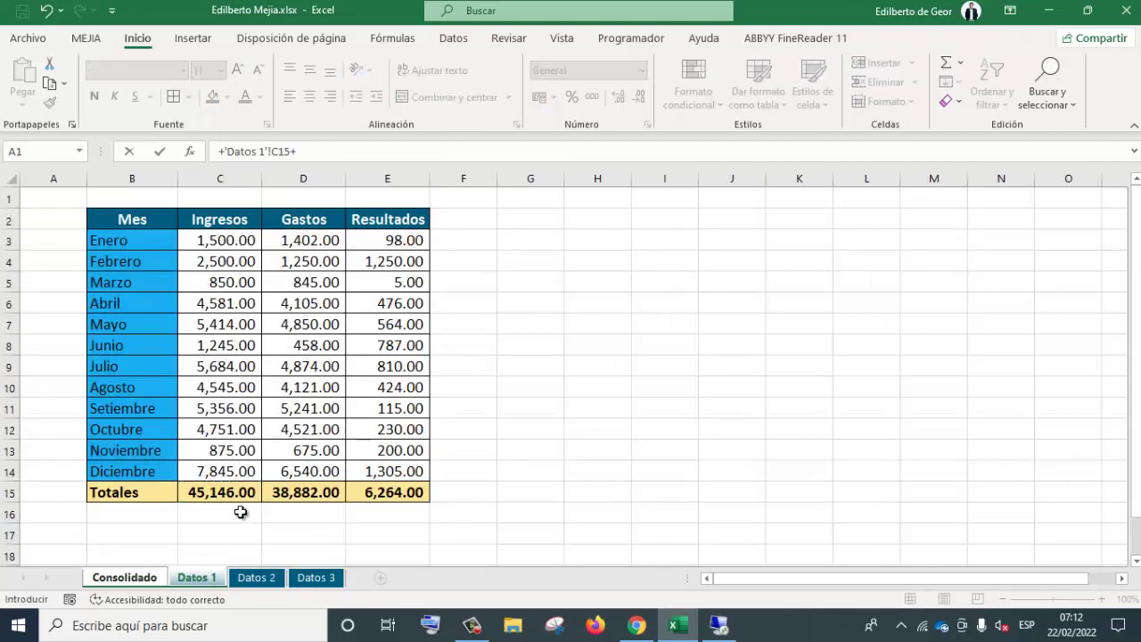
{"action": "left_click", "coordinate": [255, 577]}
{"action": "left_click", "coordinate": [253, 493]}
{"action": "type", "text": "+"}
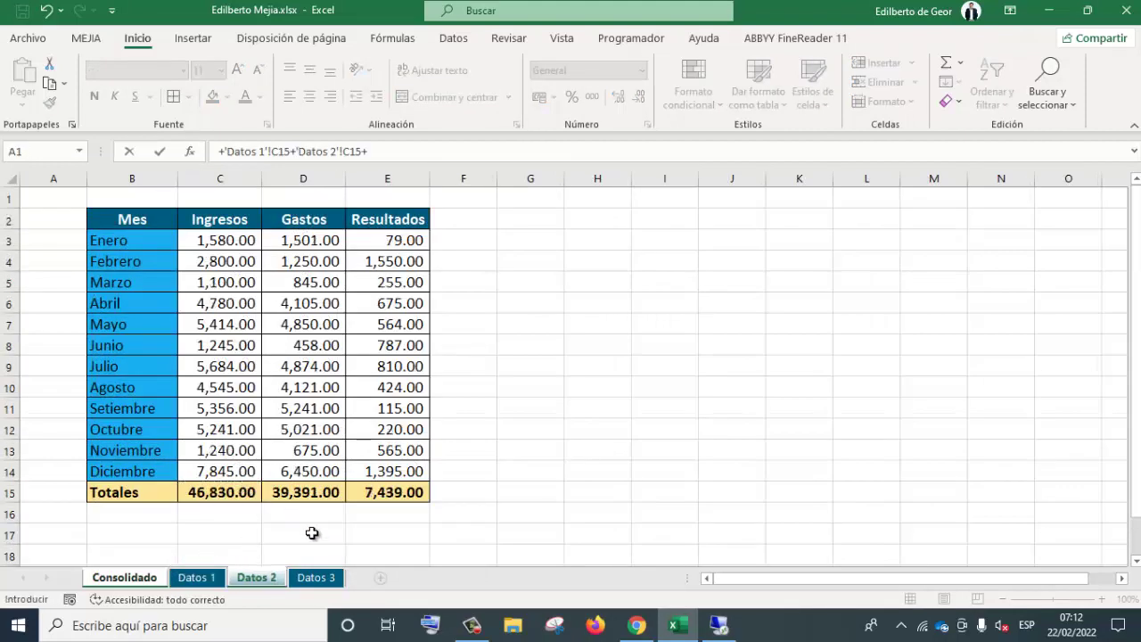
{"action": "left_click", "coordinate": [314, 578]}
{"action": "left_click", "coordinate": [222, 495]}
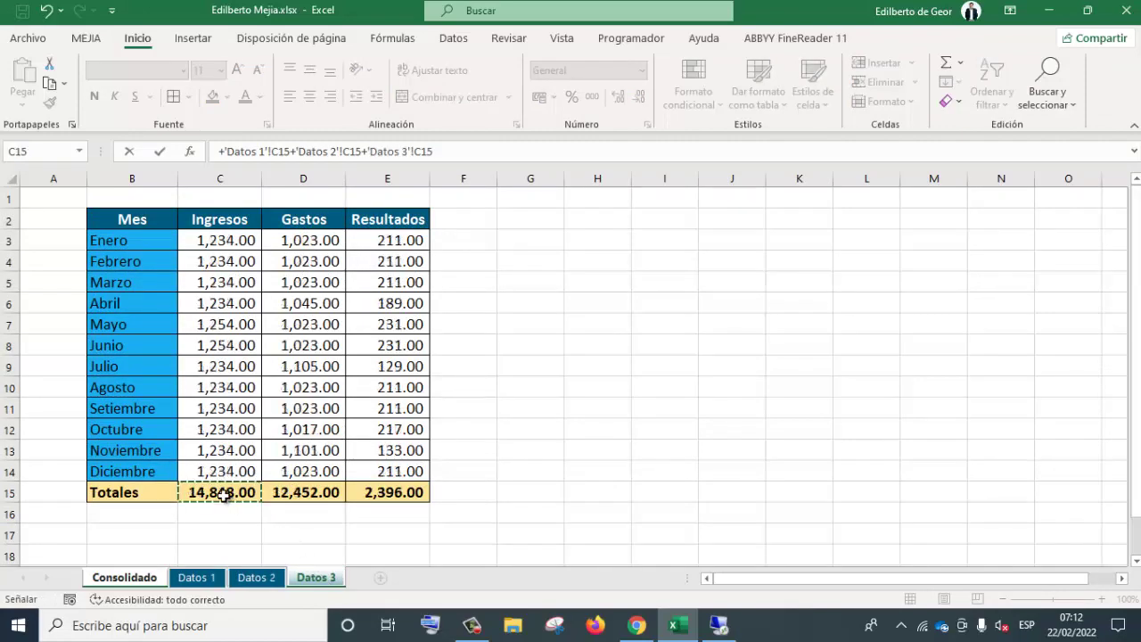
{"action": "key", "text": "Return"}
{"action": "left_click", "coordinate": [228, 521]}
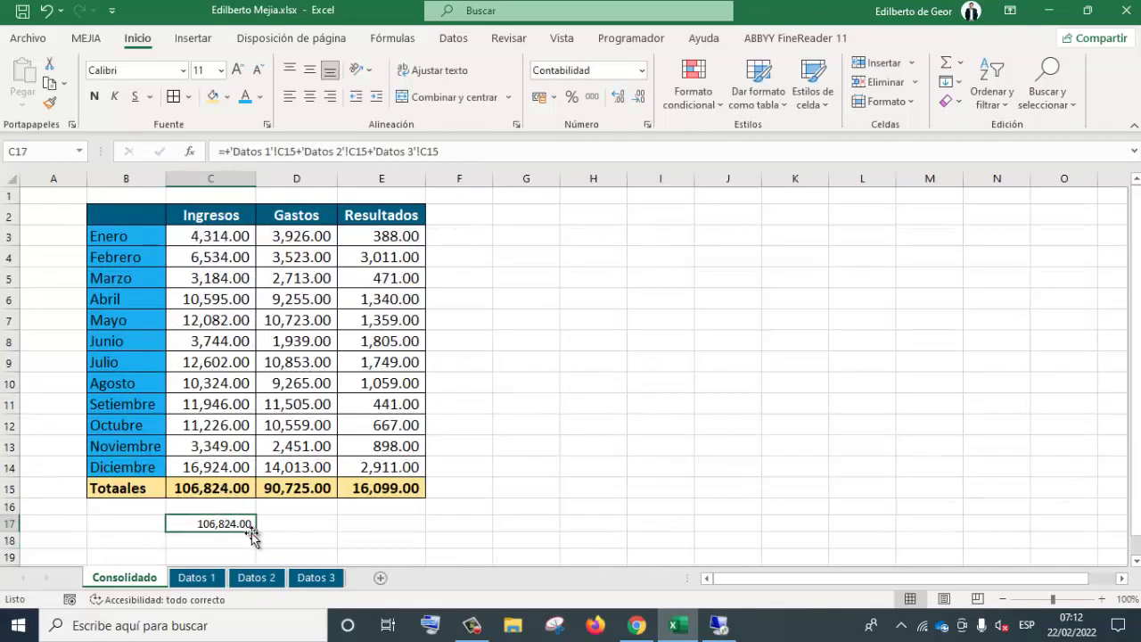
{"action": "left_click_drag", "start_coordinate": [259, 533], "coordinate": [415, 533]}
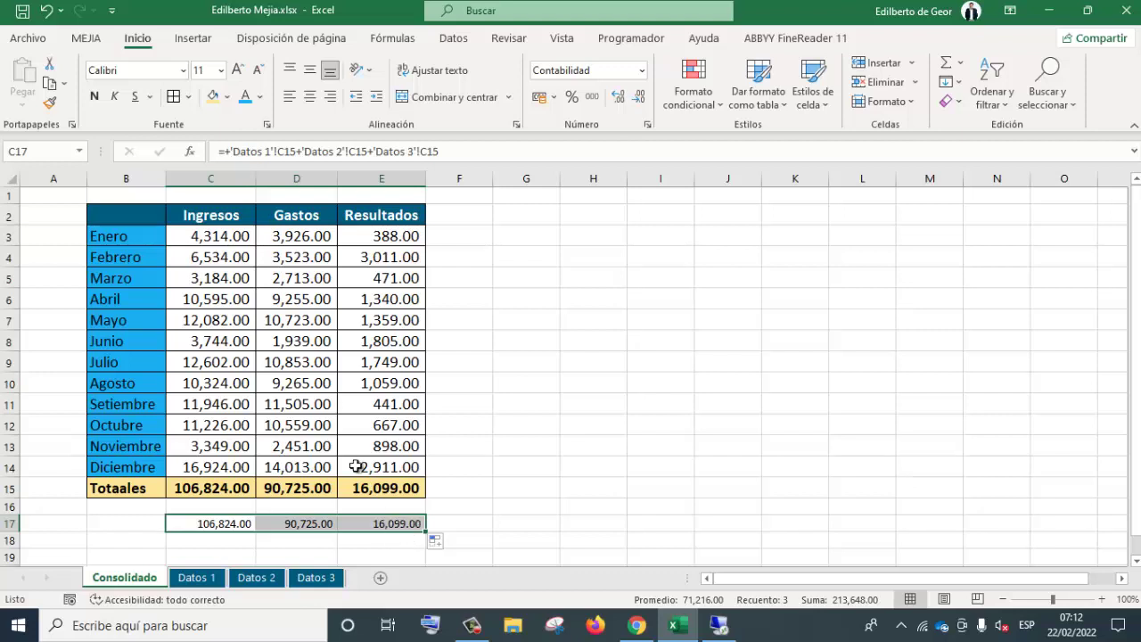
Step: Inspect the C15 total and C17 cross-sheet formulas to confirm they match
{"action": "left_click", "coordinate": [193, 430]}
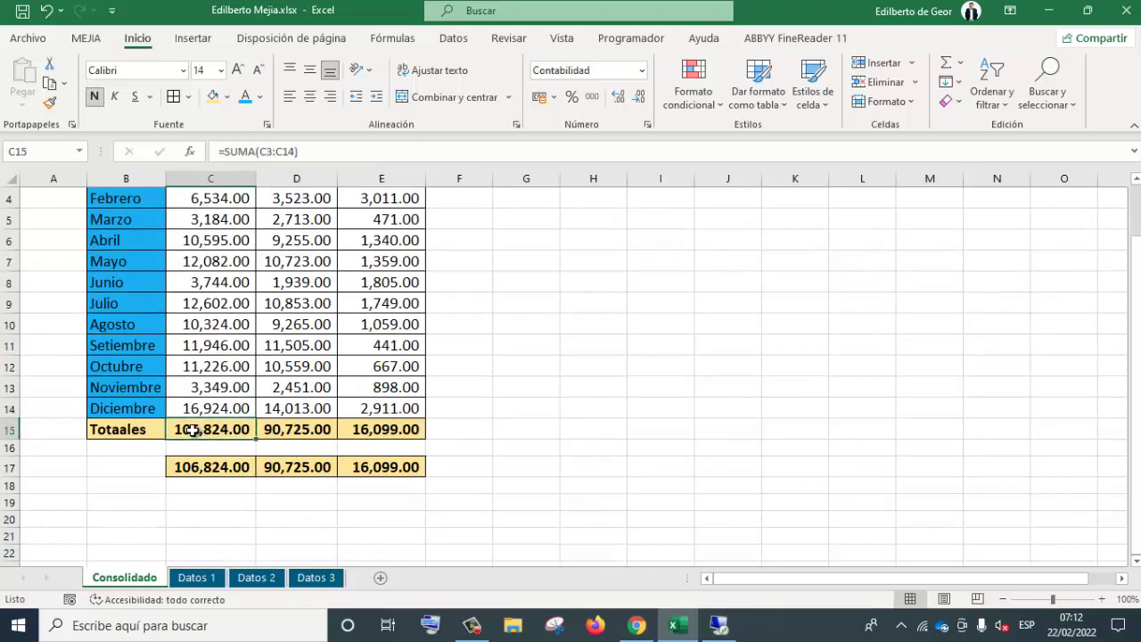
{"action": "key", "text": "F2"}
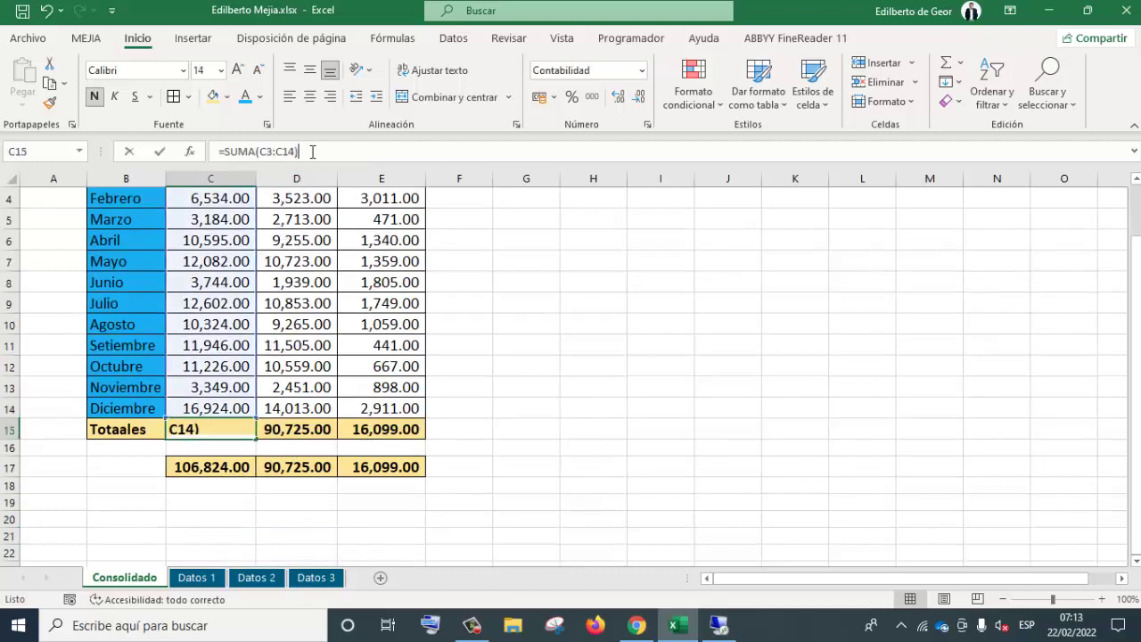
{"action": "key", "text": "Return"}
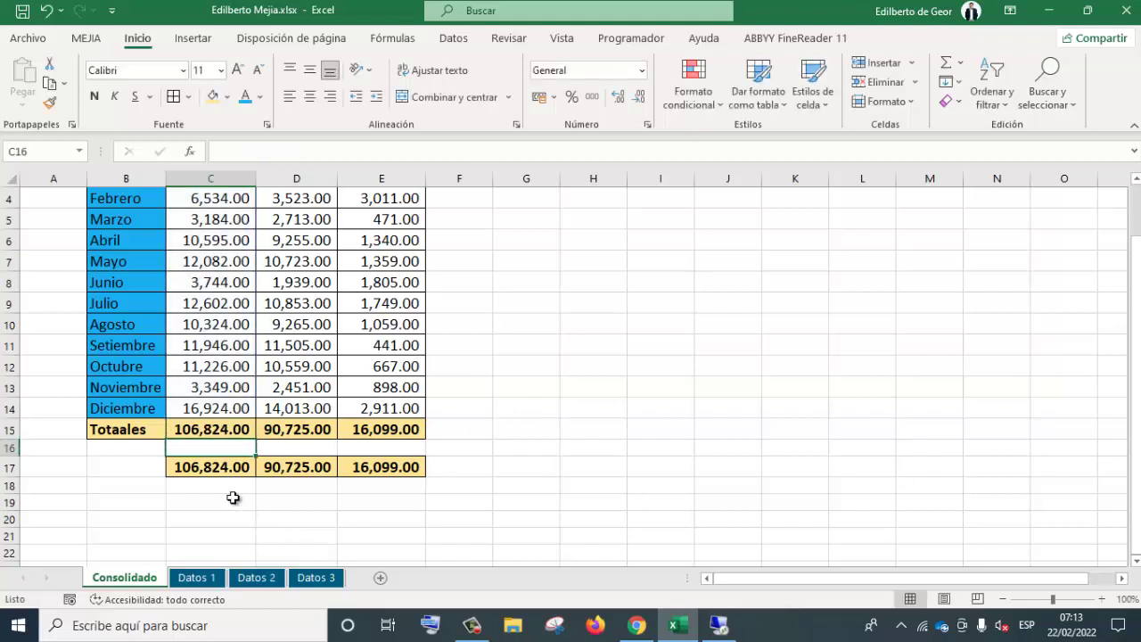
{"action": "left_click", "coordinate": [216, 477]}
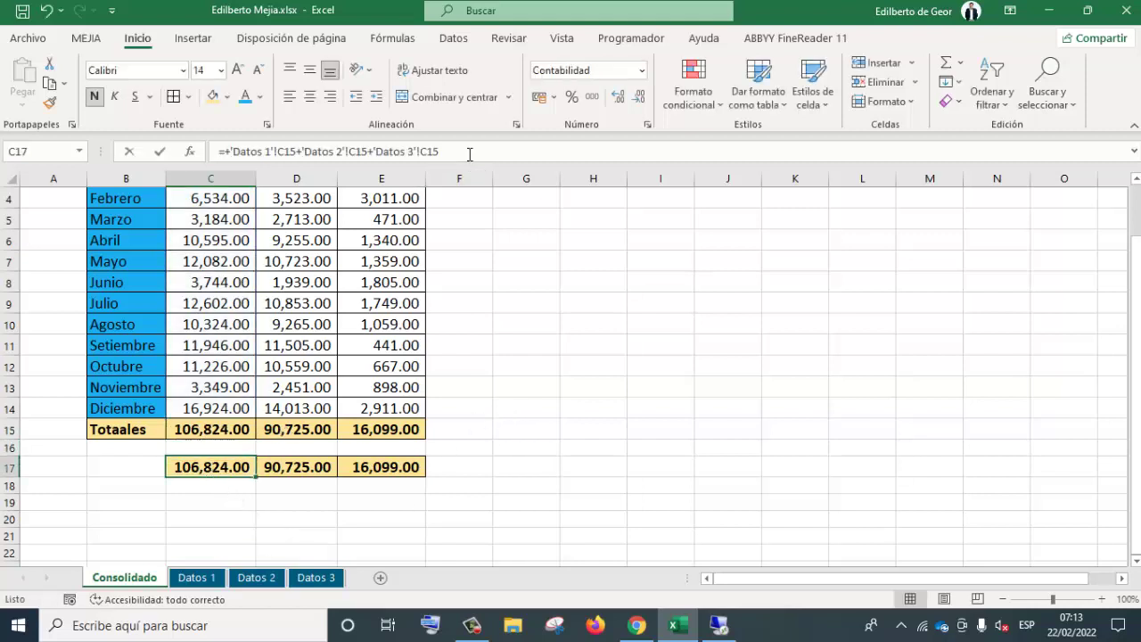
{"action": "key", "text": "F2"}
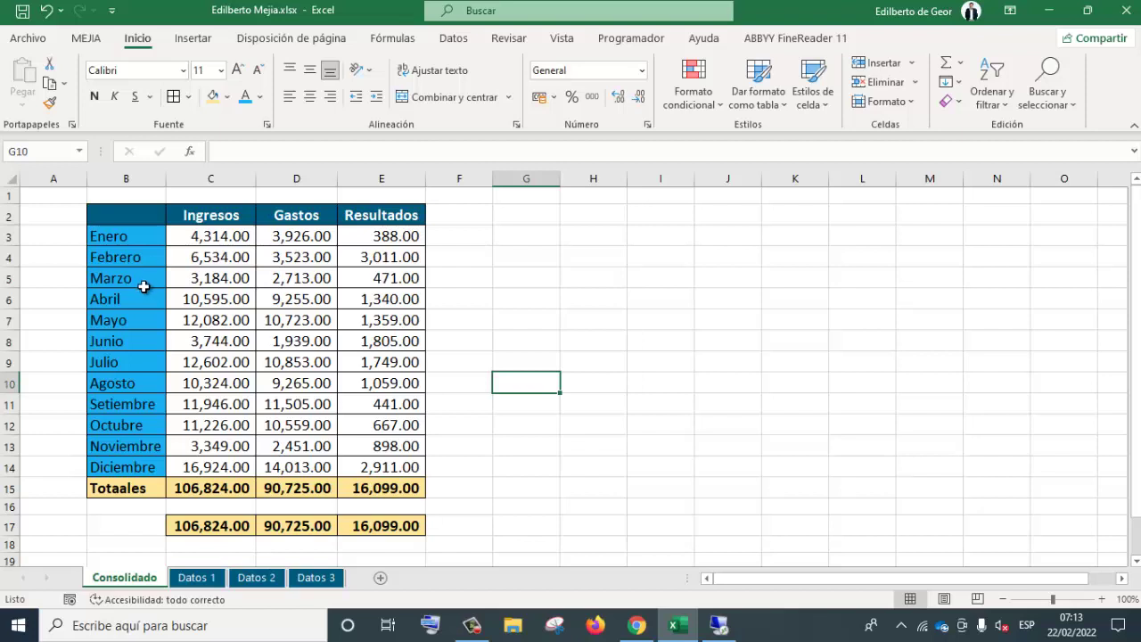
Step: Consolidate the three Datos ranges at B20 with both label options and Crear vínculos checked
{"action": "scroll", "coordinate": [139, 292], "scroll_direction": "down", "scroll_amount": 1}
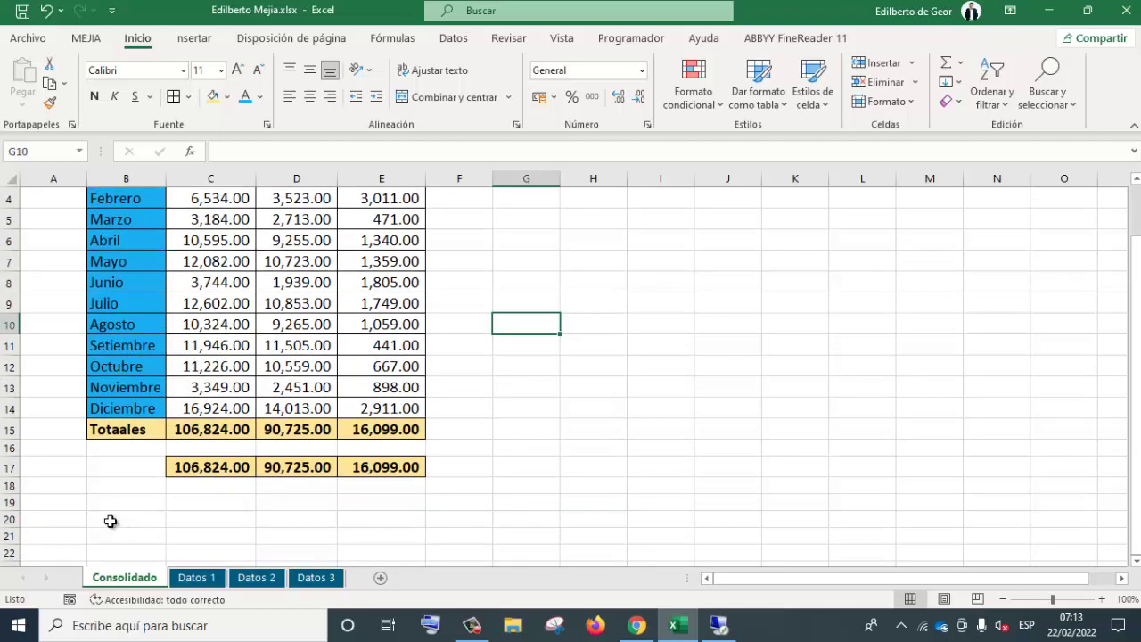
{"action": "left_click", "coordinate": [114, 512]}
{"action": "scroll", "coordinate": [109, 481], "scroll_direction": "down", "scroll_amount": 1}
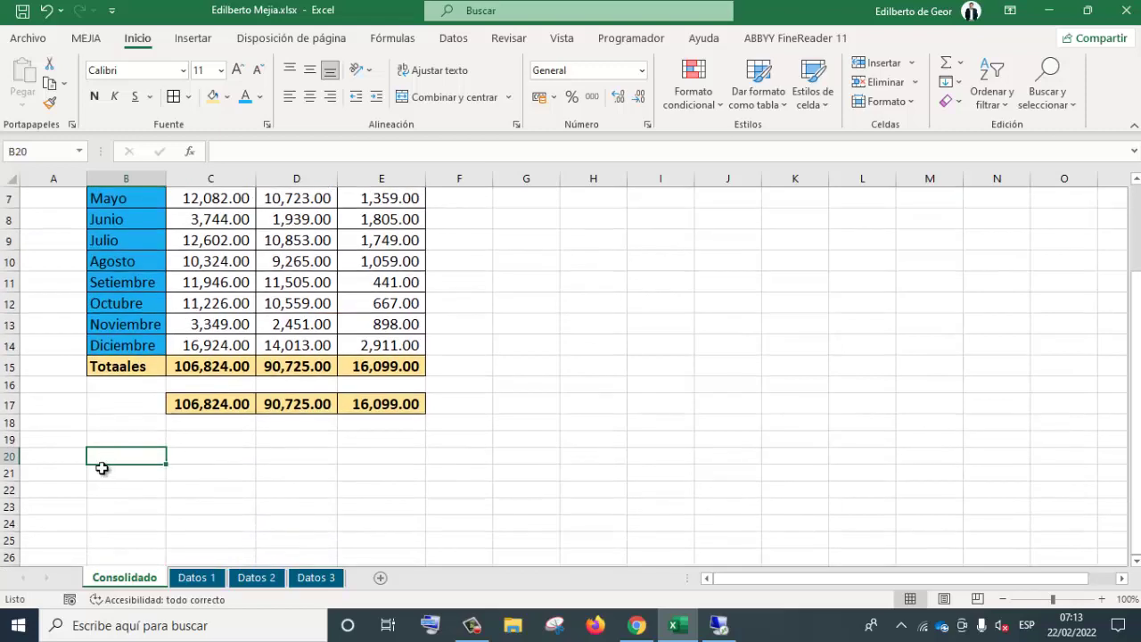
{"action": "left_click", "coordinate": [454, 38]}
{"action": "left_click", "coordinate": [774, 65]}
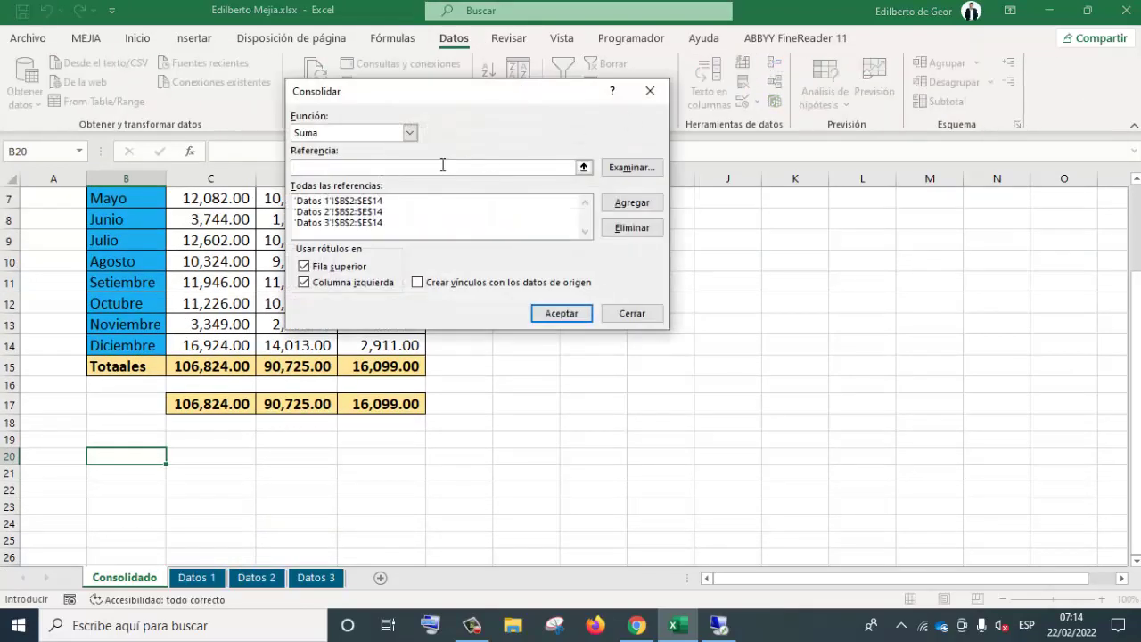
{"action": "left_click", "coordinate": [341, 211]}
{"action": "key", "text": "Down"}
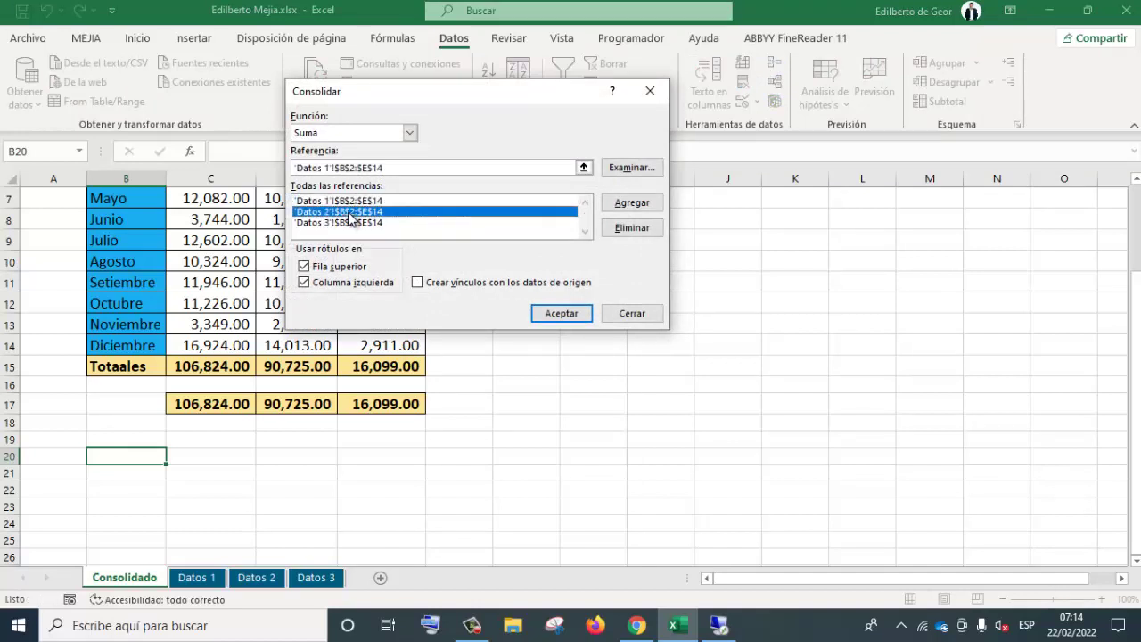
{"action": "key", "text": "Down"}
{"action": "left_click", "coordinate": [397, 166]}
{"action": "key", "text": "BackSpace"}
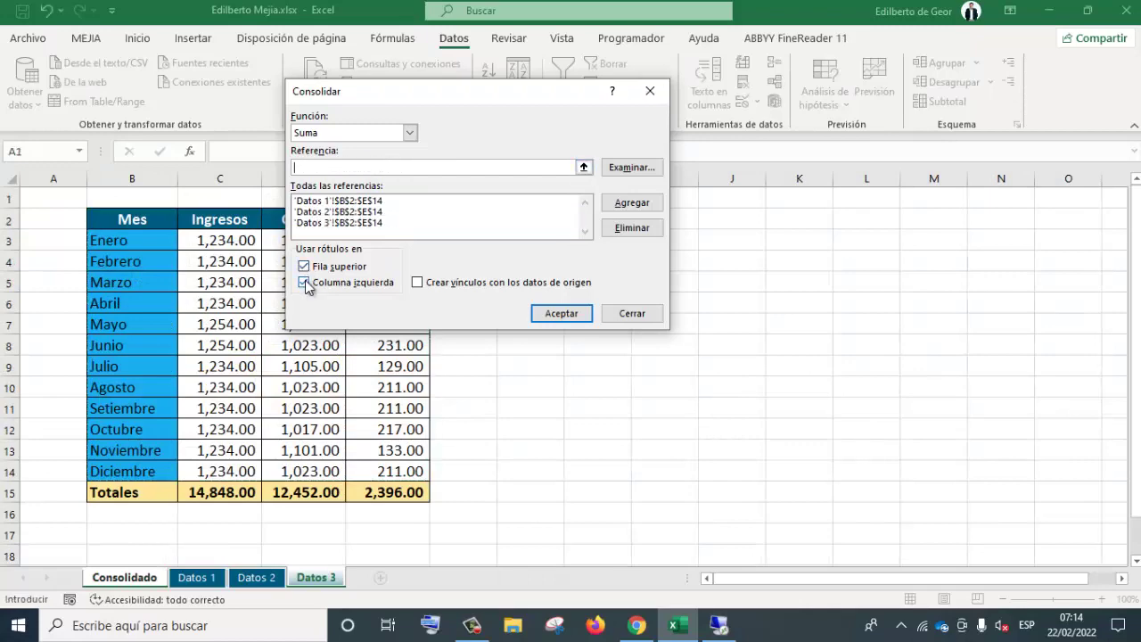
{"action": "left_click", "coordinate": [417, 282]}
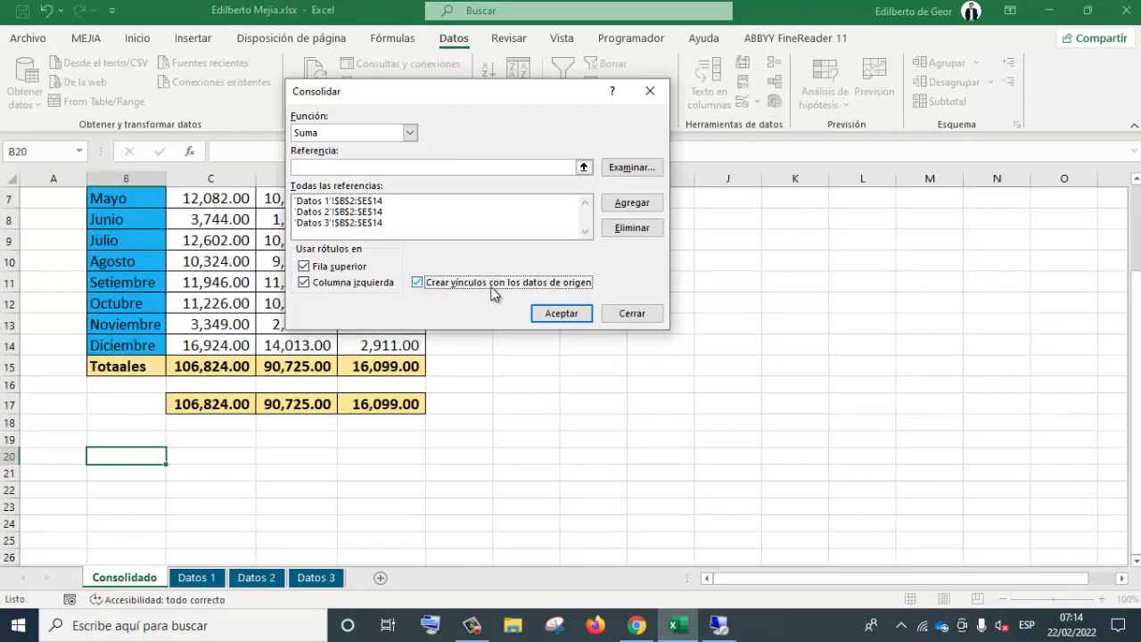
{"action": "left_click", "coordinate": [563, 315]}
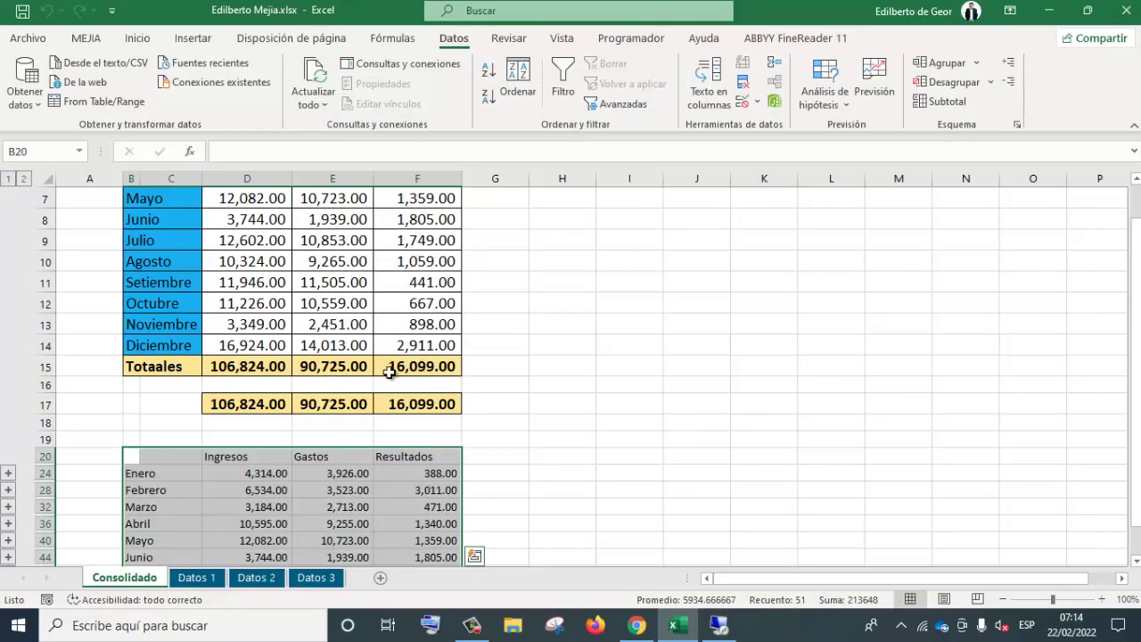
Step: Expand the Enero group and color the C24:C68 source-name labels blue to hide them
{"action": "scroll", "coordinate": [390, 373], "scroll_direction": "down", "scroll_amount": 3}
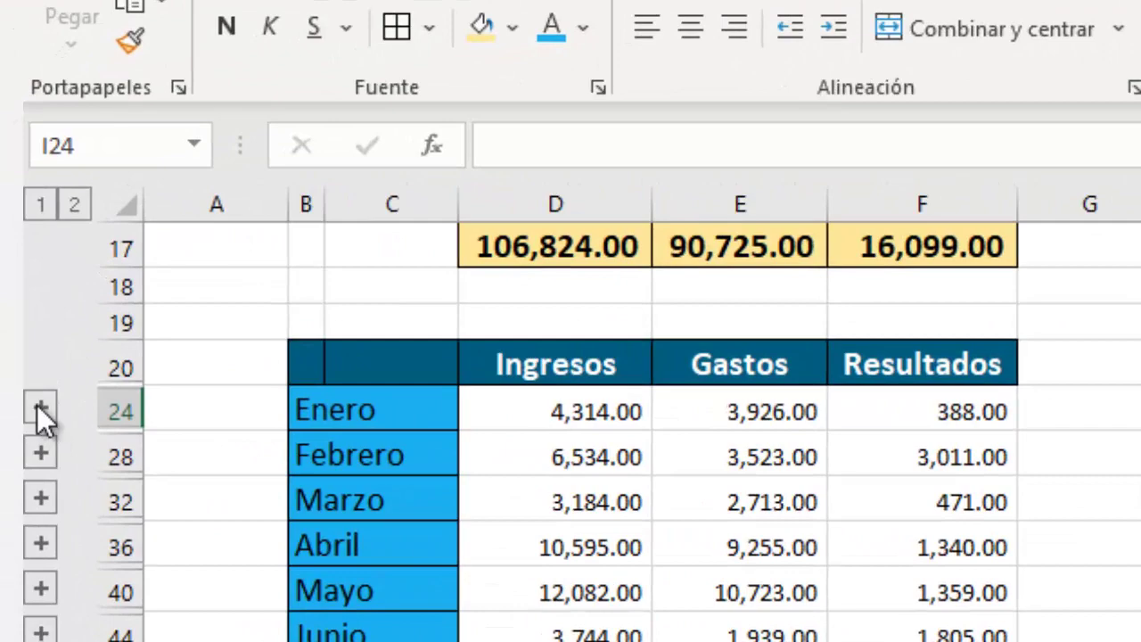
{"action": "left_click", "coordinate": [40, 450]}
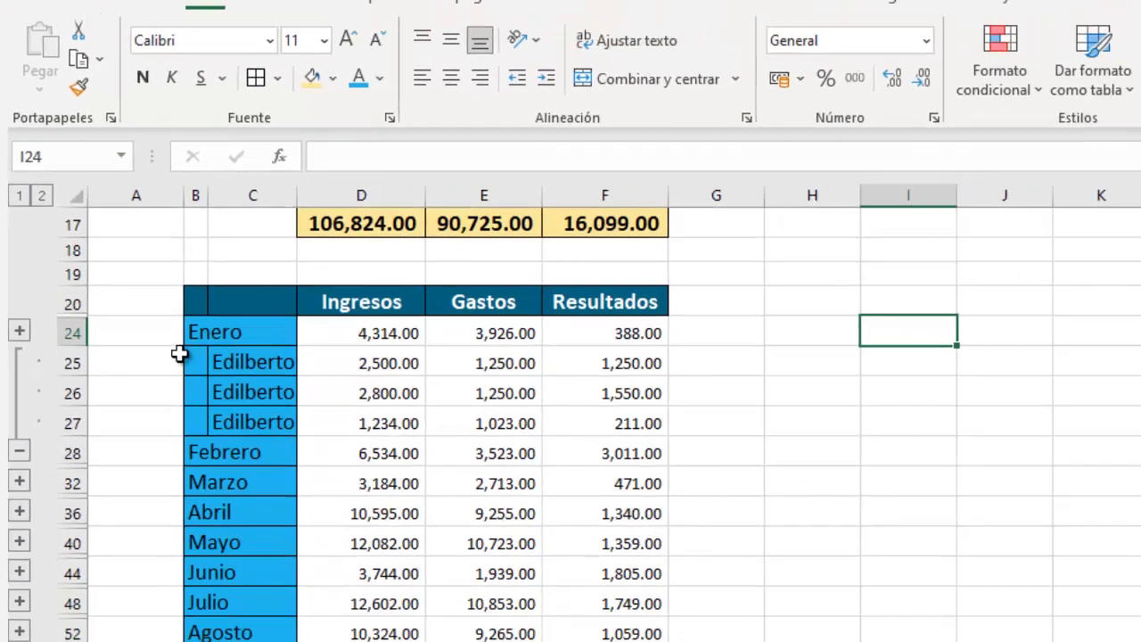
{"action": "left_click", "coordinate": [163, 313]}
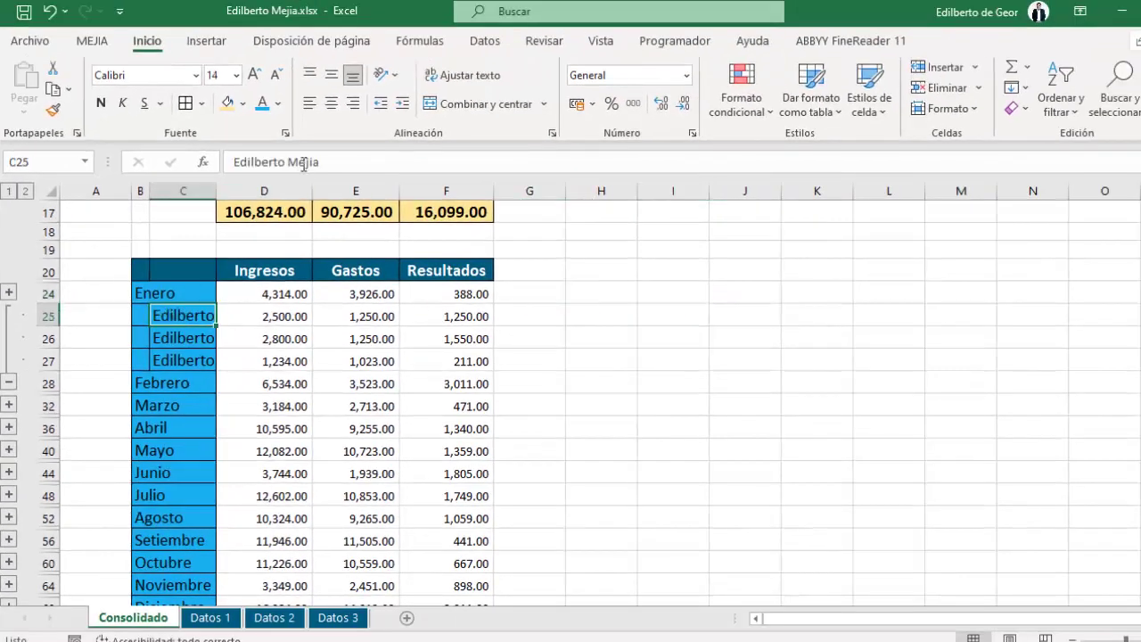
{"action": "left_click", "coordinate": [174, 268]}
{"action": "left_click_drag", "start_coordinate": [183, 291], "coordinate": [196, 564]}
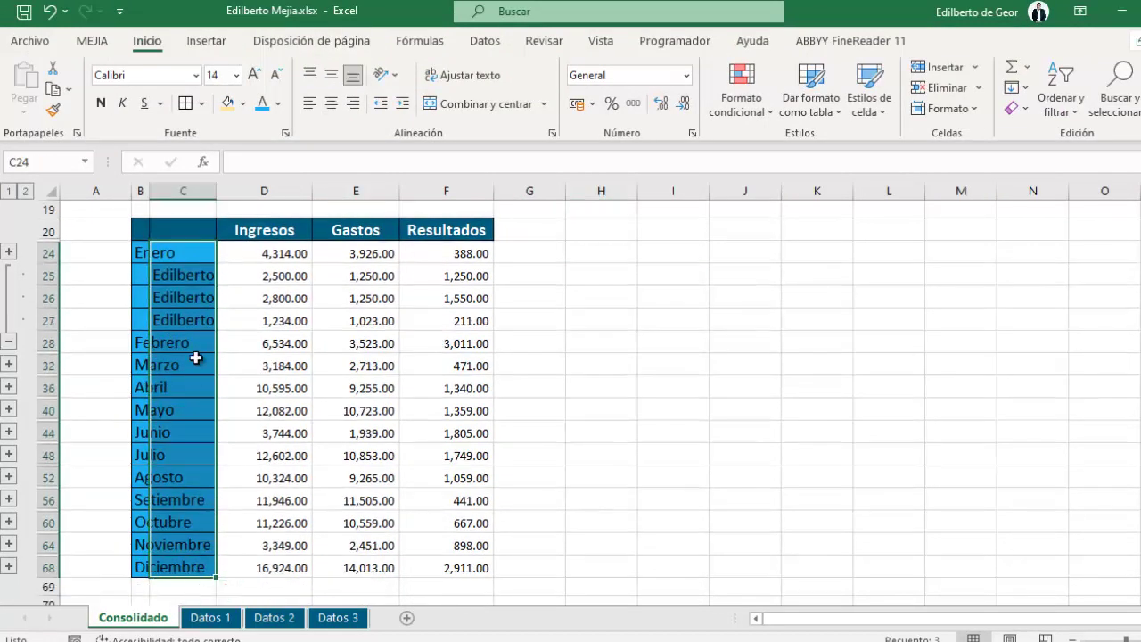
{"action": "left_click", "coordinate": [262, 104]}
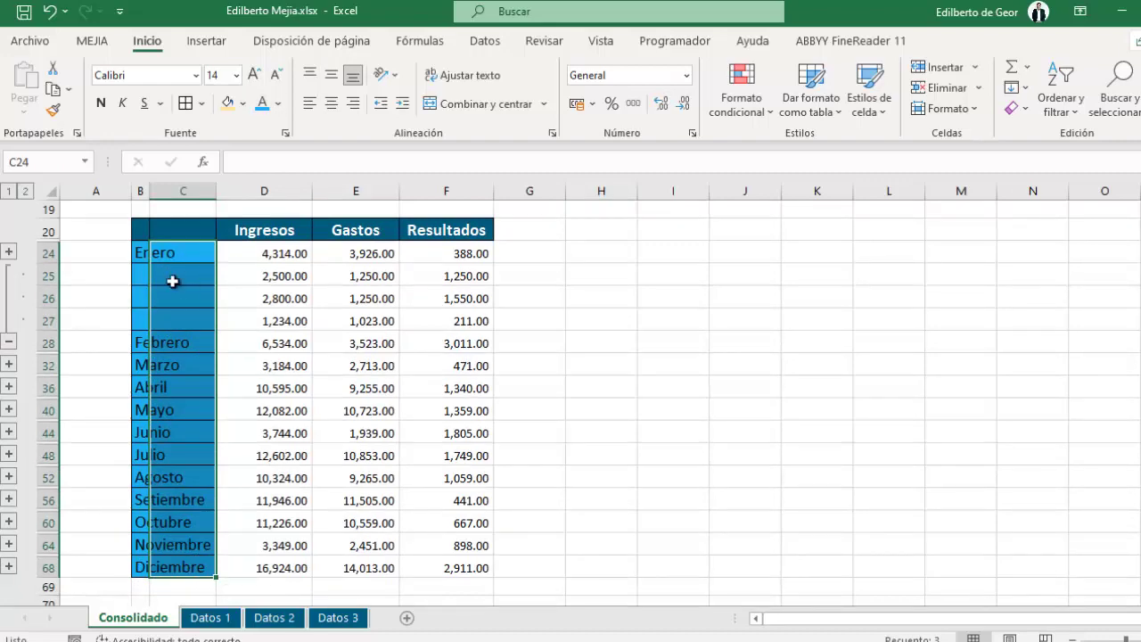
{"action": "left_click", "coordinate": [620, 347]}
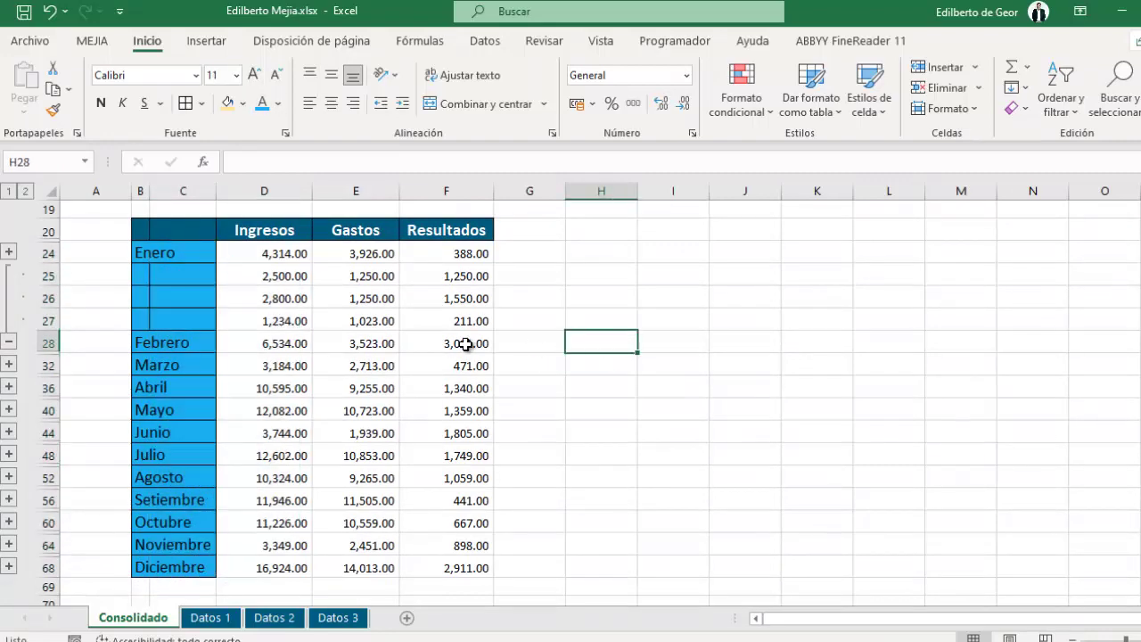
{"action": "scroll", "coordinate": [146, 287], "scroll_direction": "up", "scroll_amount": 1}
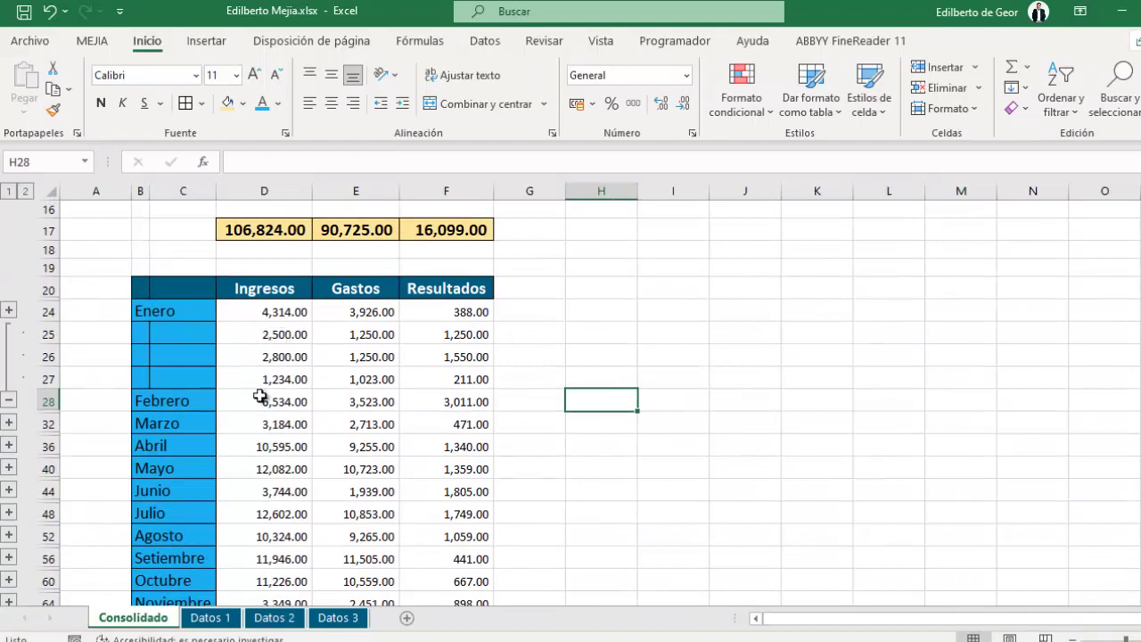
Step: Expand the Febrero and Marzo groups to reveal their detail rows
{"action": "left_click", "coordinate": [8, 423]}
{"action": "left_click", "coordinate": [8, 513]}
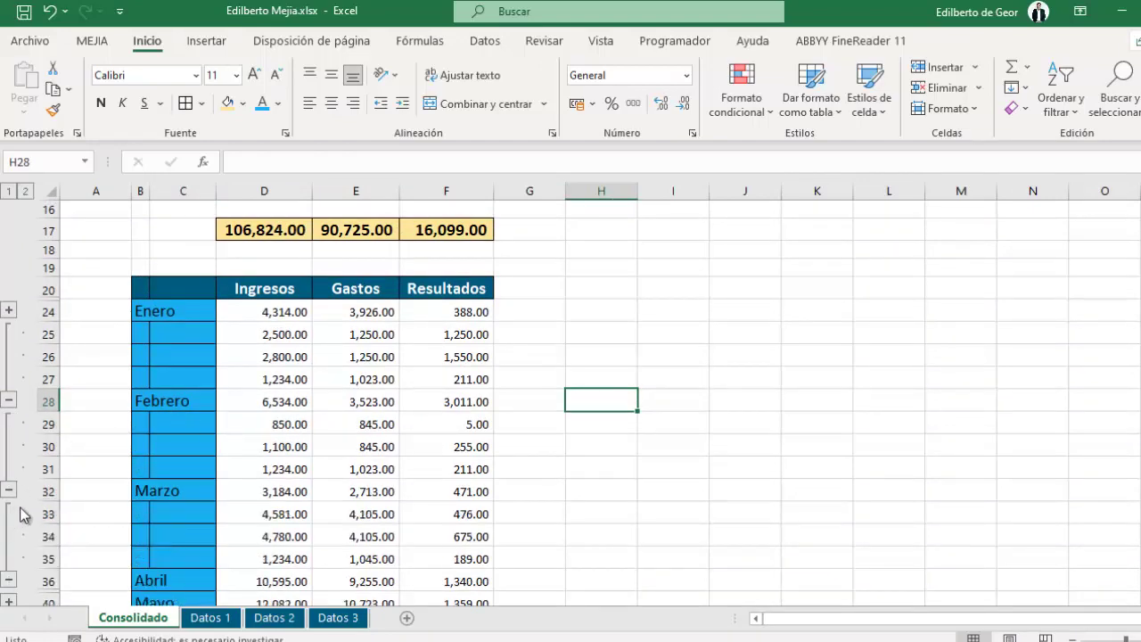
{"action": "scroll", "coordinate": [153, 509], "scroll_direction": "down", "scroll_amount": 2}
{"action": "scroll", "coordinate": [200, 507], "scroll_direction": "down", "scroll_amount": 3}
{"action": "scroll", "coordinate": [18, 450], "scroll_direction": "up", "scroll_amount": 1}
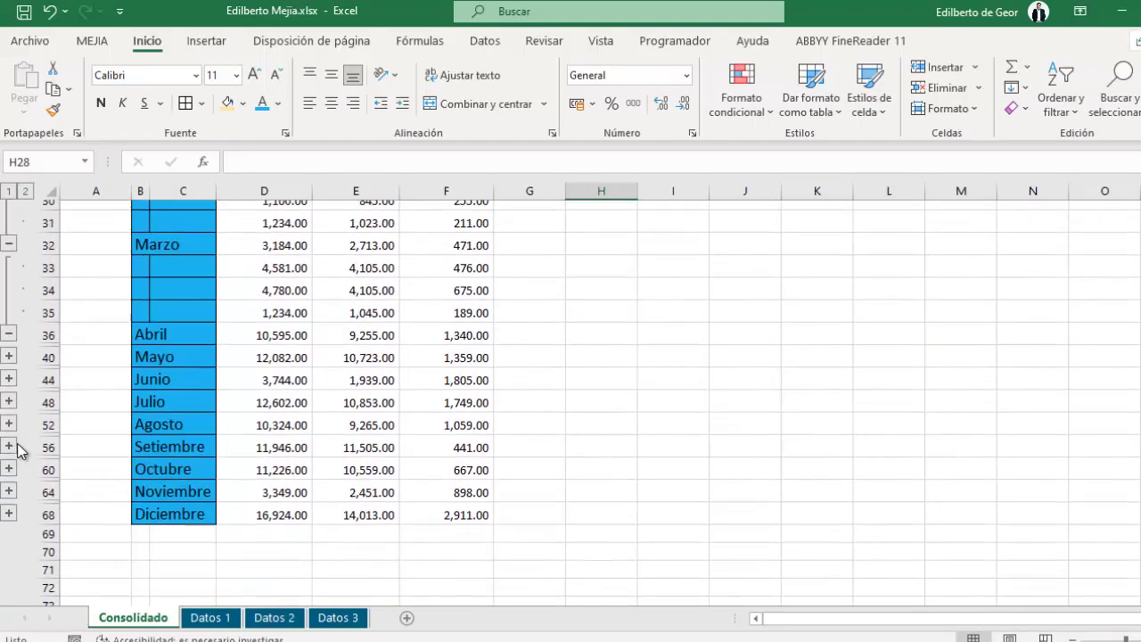
{"action": "scroll", "coordinate": [13, 356], "scroll_direction": "up", "scroll_amount": 2}
Step: Collapse the outline to level 1 month totals, then expand every group at level 2
{"action": "left_click", "coordinate": [8, 191]}
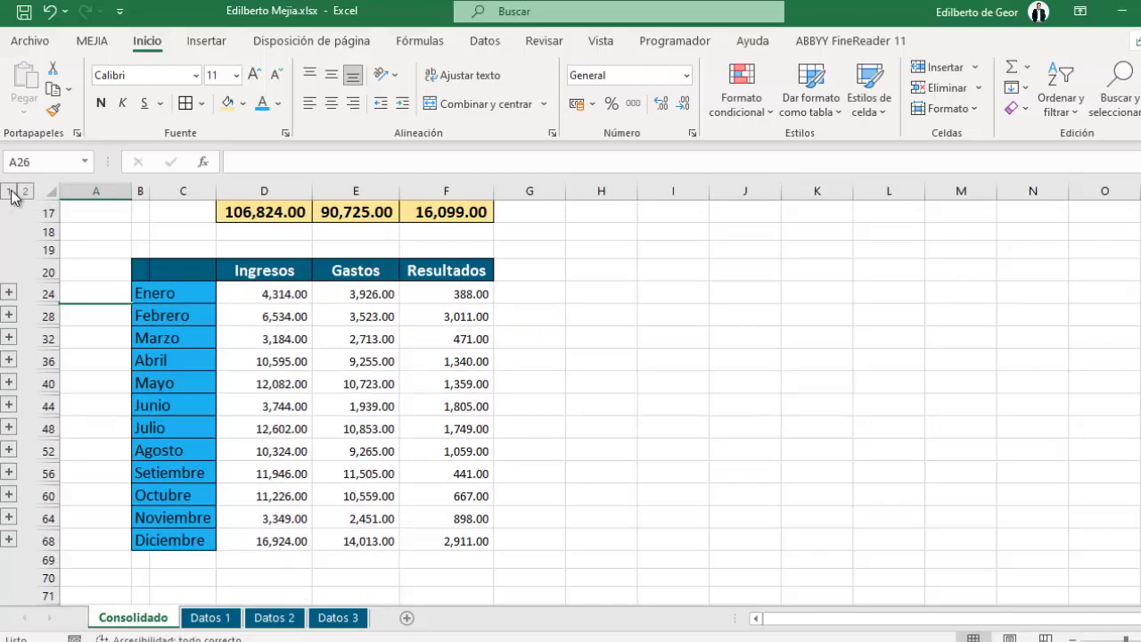
{"action": "scroll", "coordinate": [11, 232], "scroll_direction": "down", "scroll_amount": 1}
{"action": "left_click", "coordinate": [25, 190]}
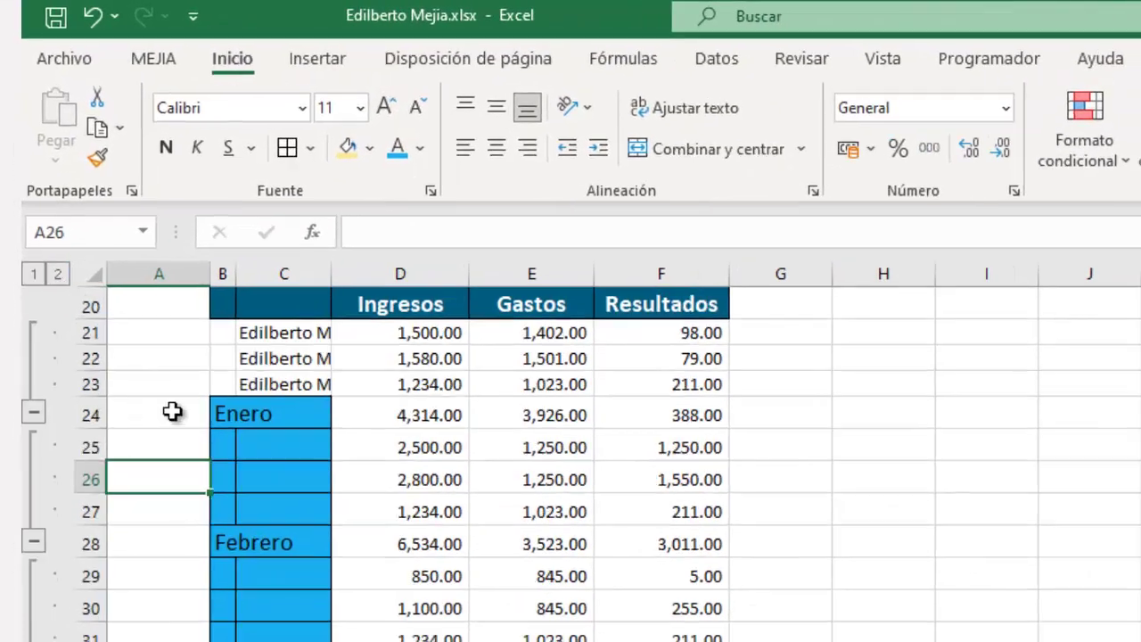
{"action": "scroll", "coordinate": [157, 347], "scroll_direction": "down", "scroll_amount": 4}
{"action": "scroll", "coordinate": [153, 328], "scroll_direction": "down", "scroll_amount": 2}
{"action": "scroll", "coordinate": [155, 335], "scroll_direction": "down", "scroll_amount": 1}
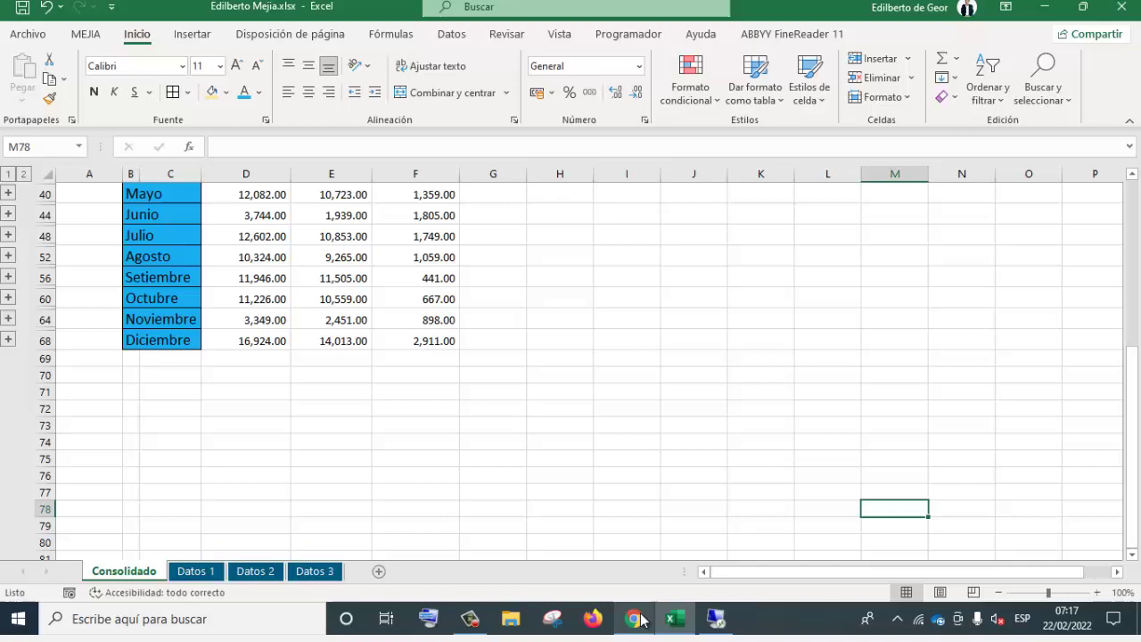
Step: Bring Chrome forward on the YouTube channel's Videos tab listing its Excel tutorials
{"action": "left_click", "coordinate": [633, 618]}
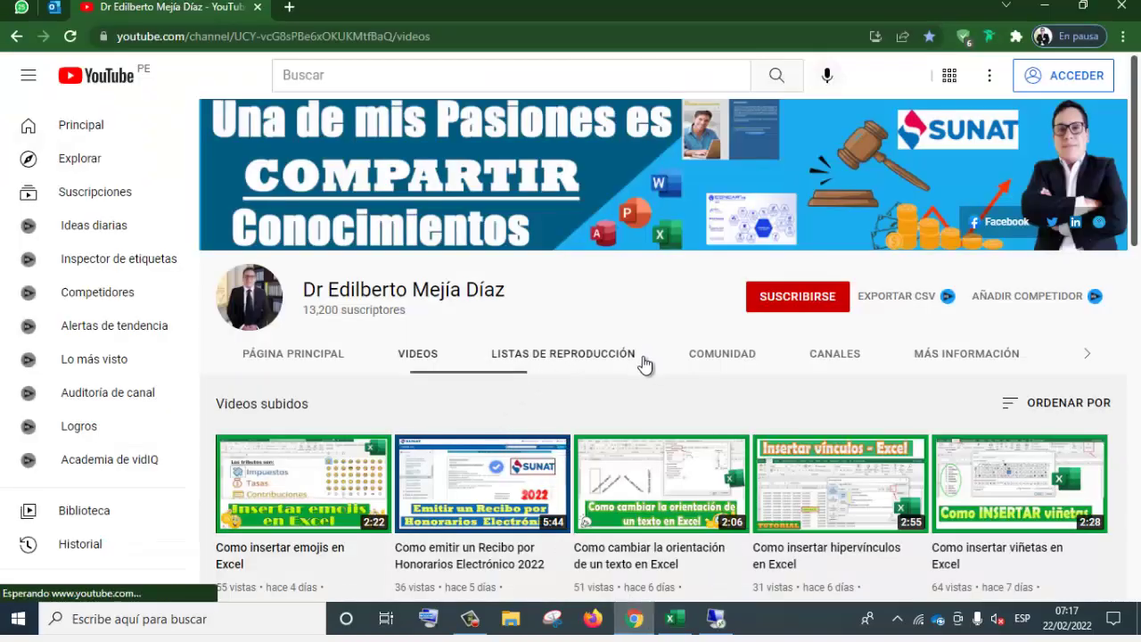
{"action": "scroll", "coordinate": [646, 365], "scroll_direction": "down", "scroll_amount": 2}
{"action": "scroll", "coordinate": [804, 250], "scroll_direction": "up", "scroll_amount": 1}
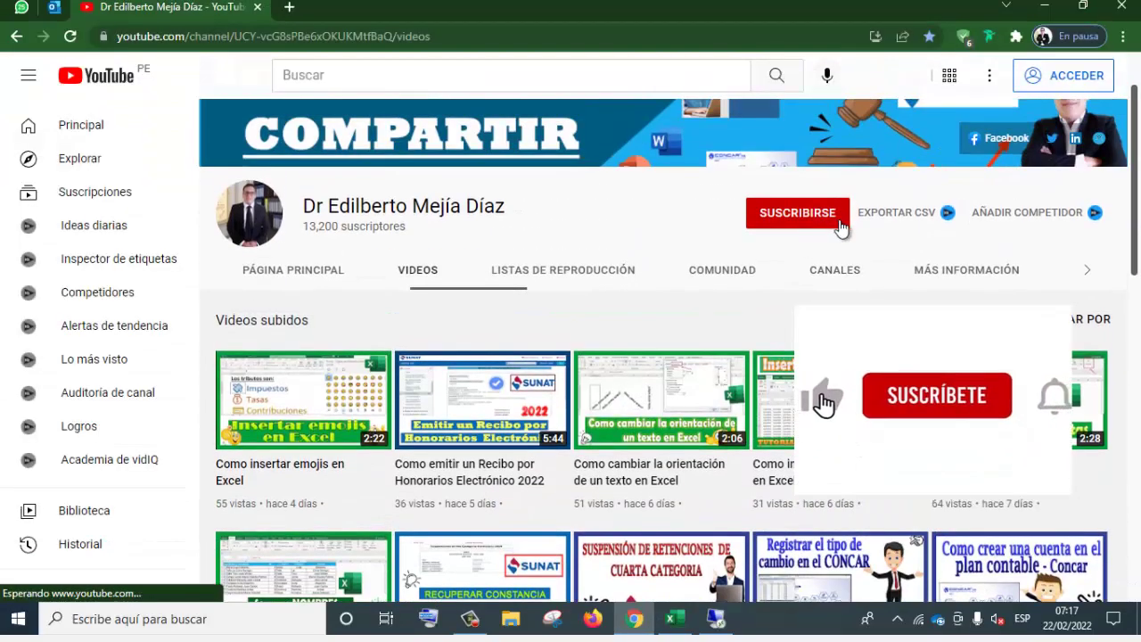